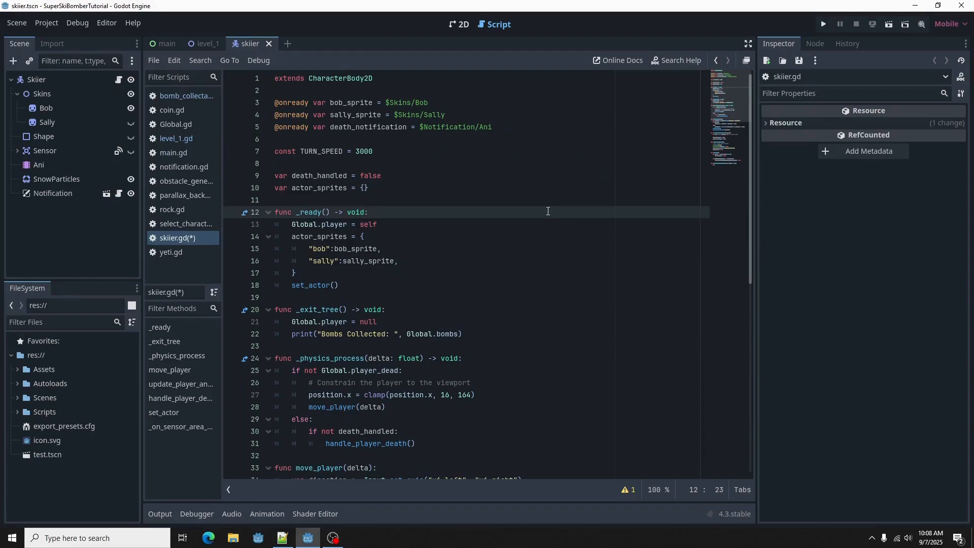
At the start of _ready() in skiier.gd, set Global.character_name to "bob" if it equals an empty string, and save
key("Return")
key("Return")
key("Up")
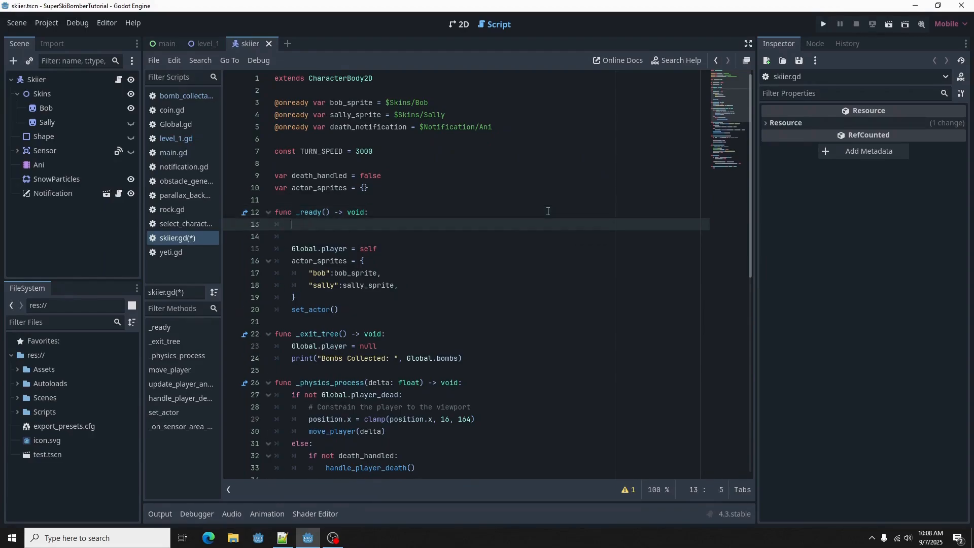
type("if Global.character_name == \"\":")
key("Return")
type("Global.ch")
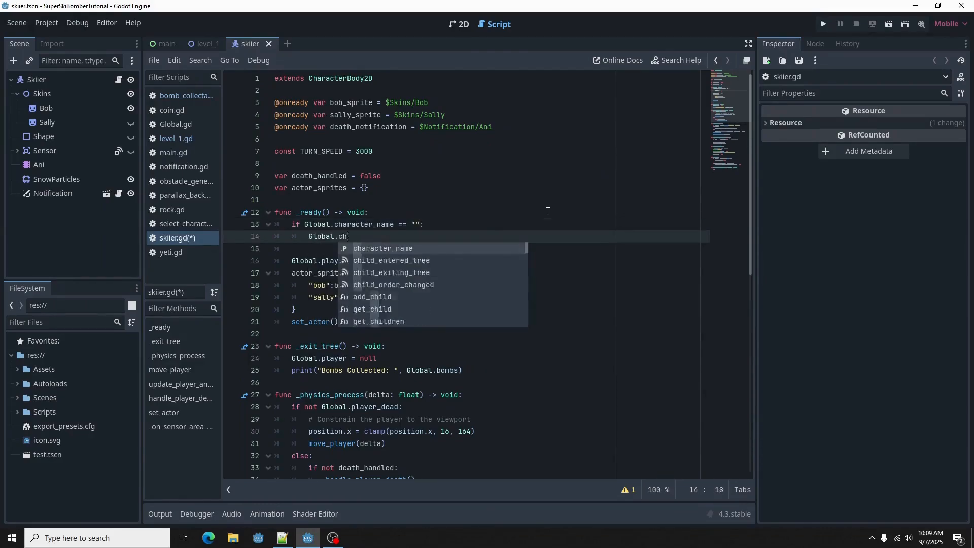
type("aracter_name = \"bob\"")
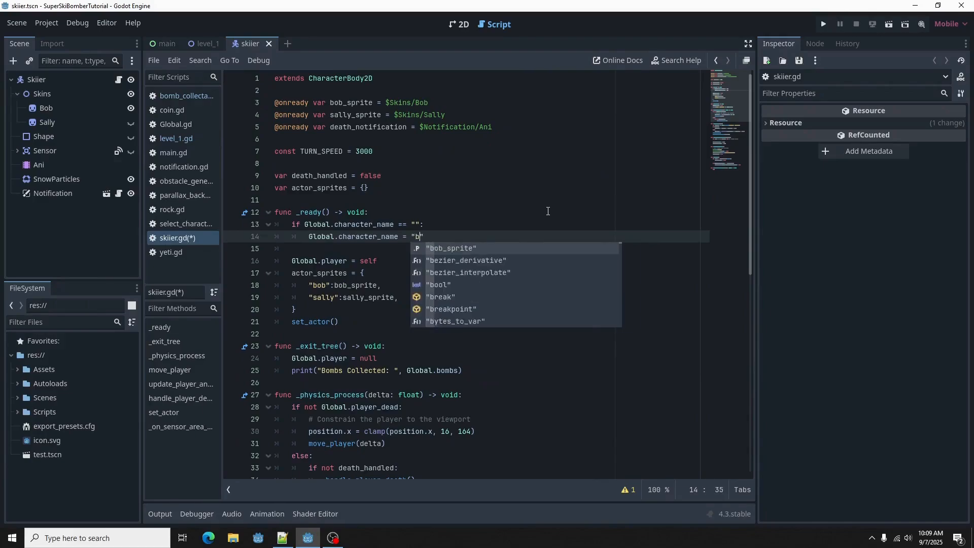
key("ctrl+s")
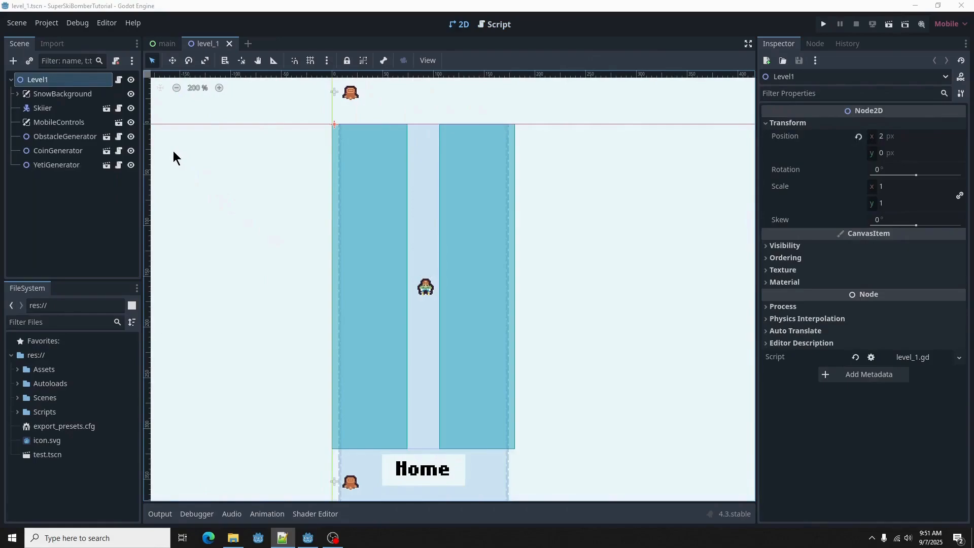
Create a new inherited scene based on bomb_collectable.tscn from res://Scenes/Objects
left_click(19, 26)
left_click(19, 54)
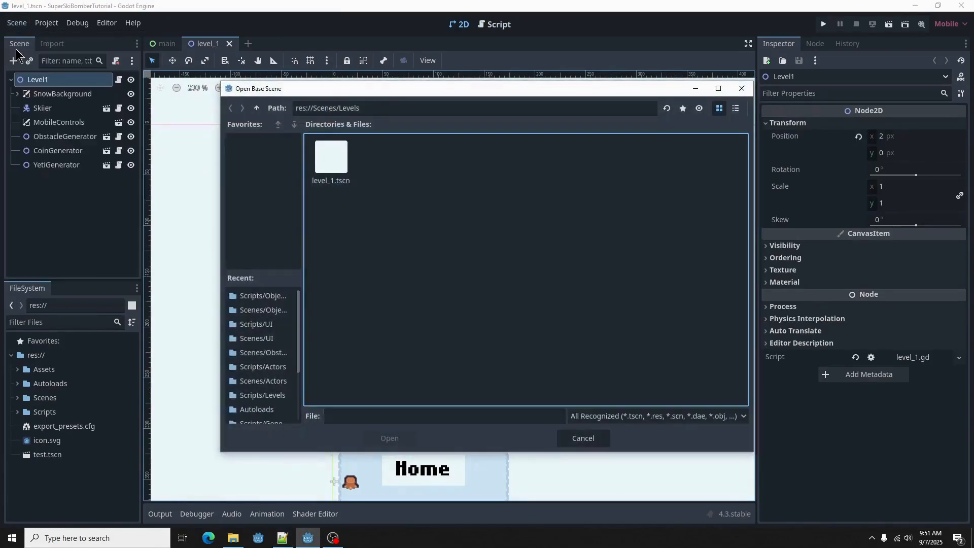
left_click(256, 112)
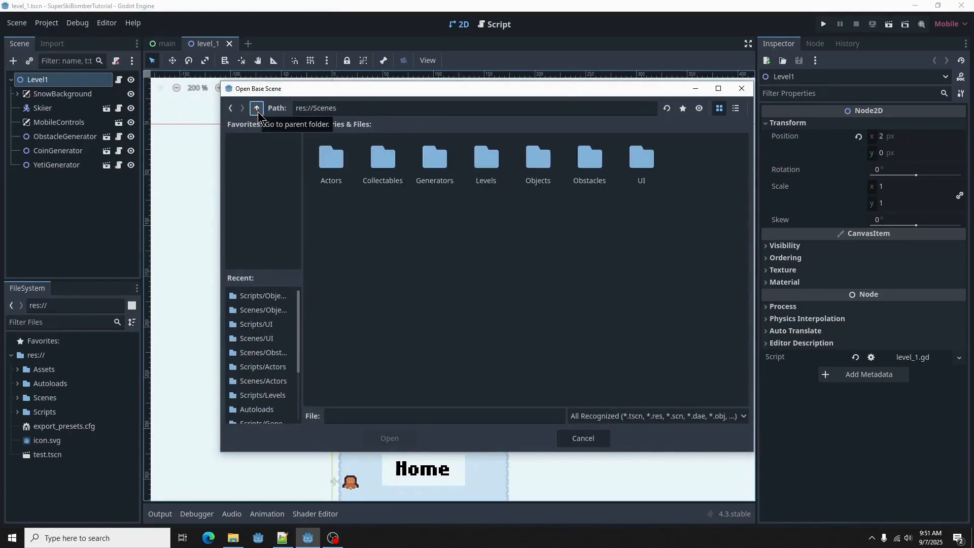
double_click(544, 163)
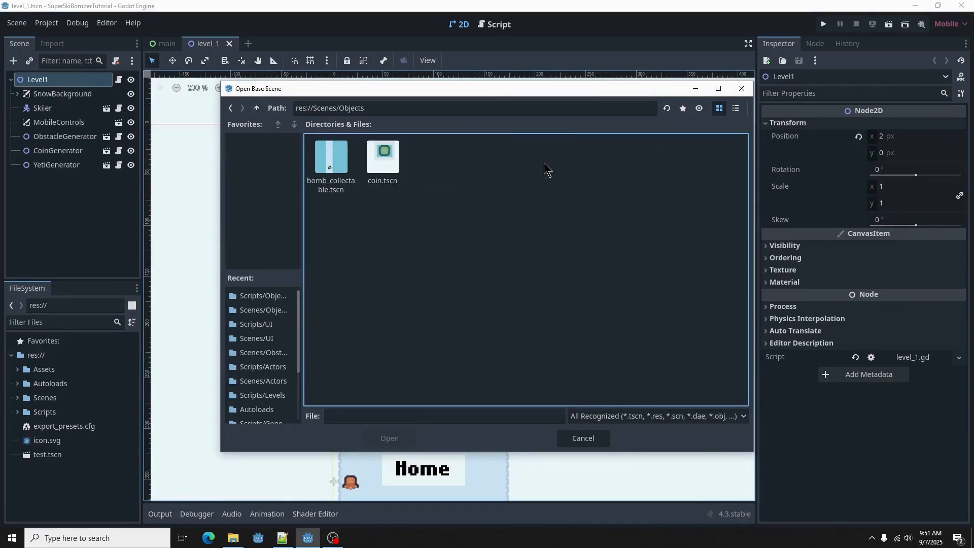
left_click(339, 170)
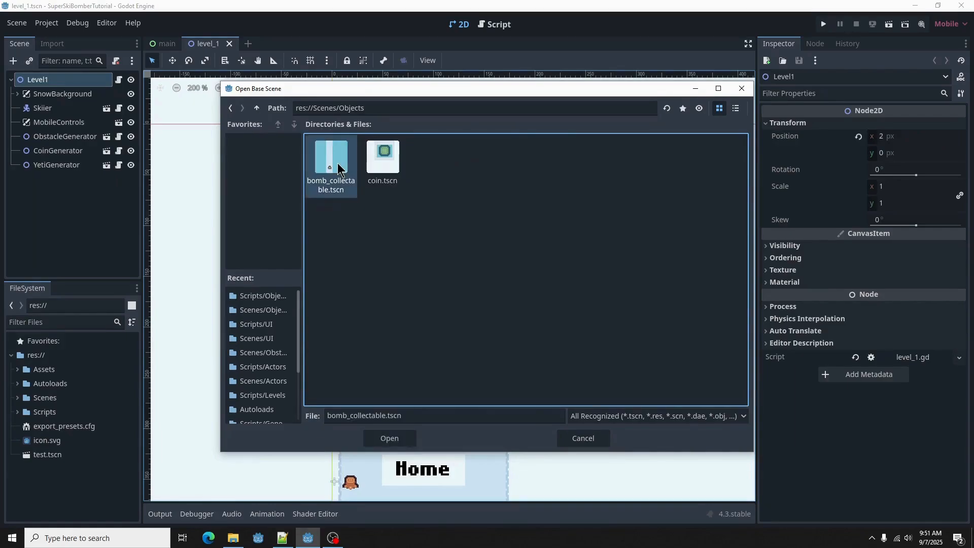
left_click(388, 439)
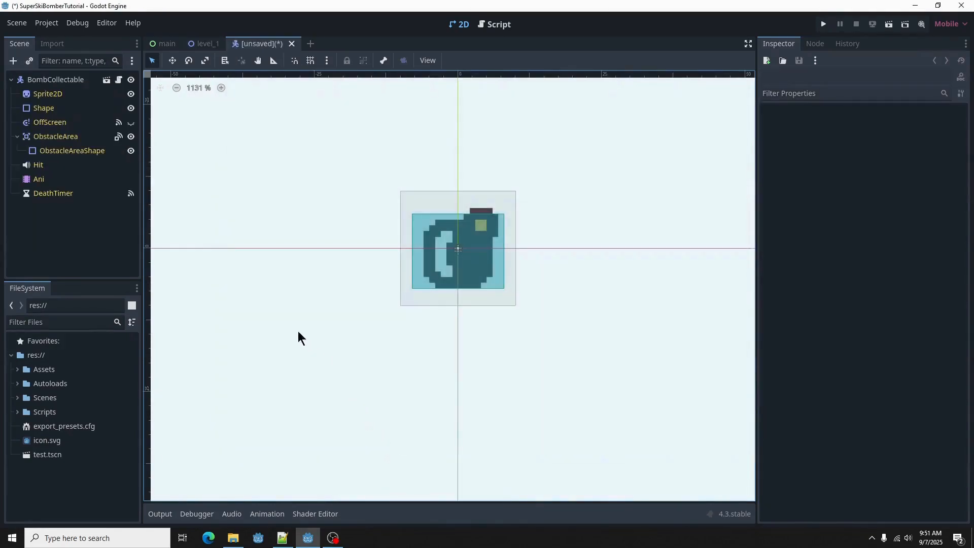
Rename the root node to BombInstance and save the scene as bomb_instance.tscn in res://Scenes/Objects
left_click(85, 82)
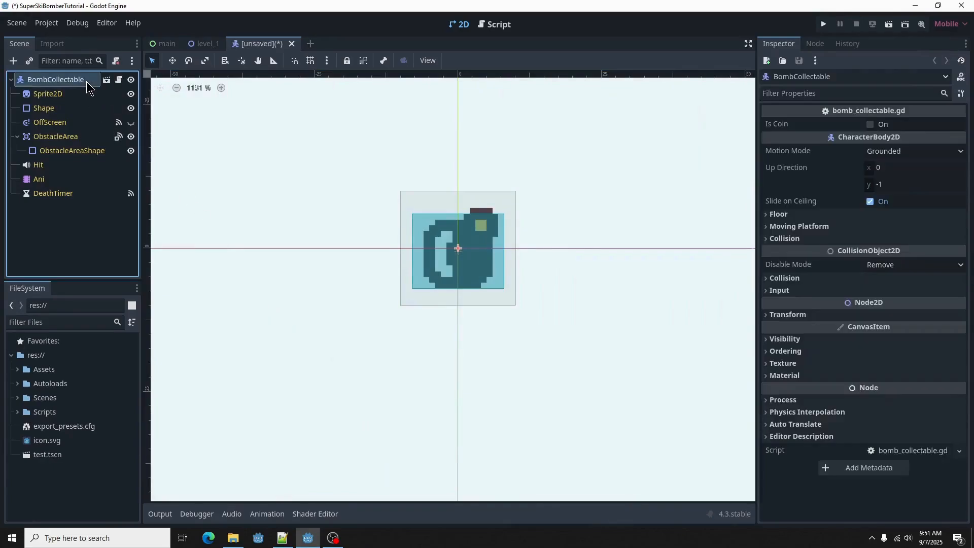
left_click(86, 84)
left_click(87, 80)
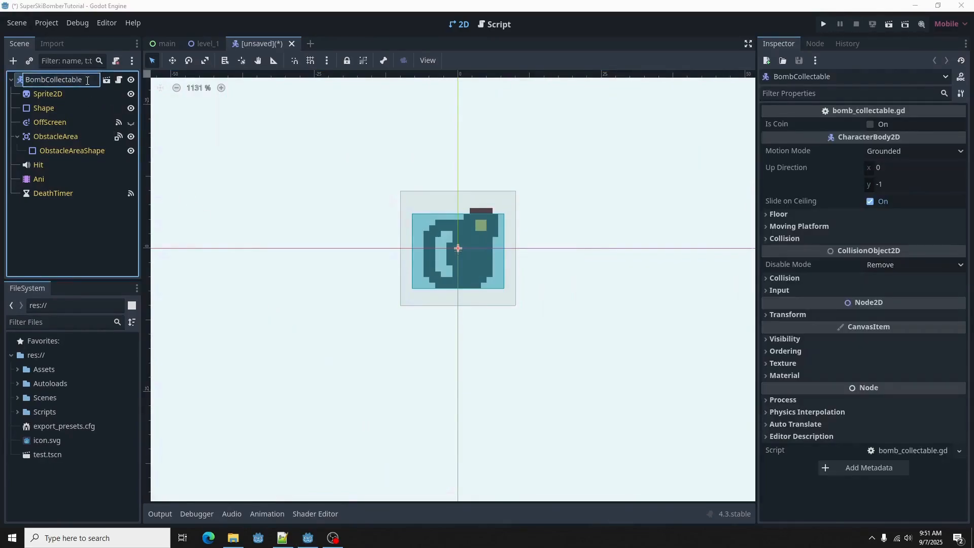
double_click(87, 80)
type("BombInstance")
key("Return")
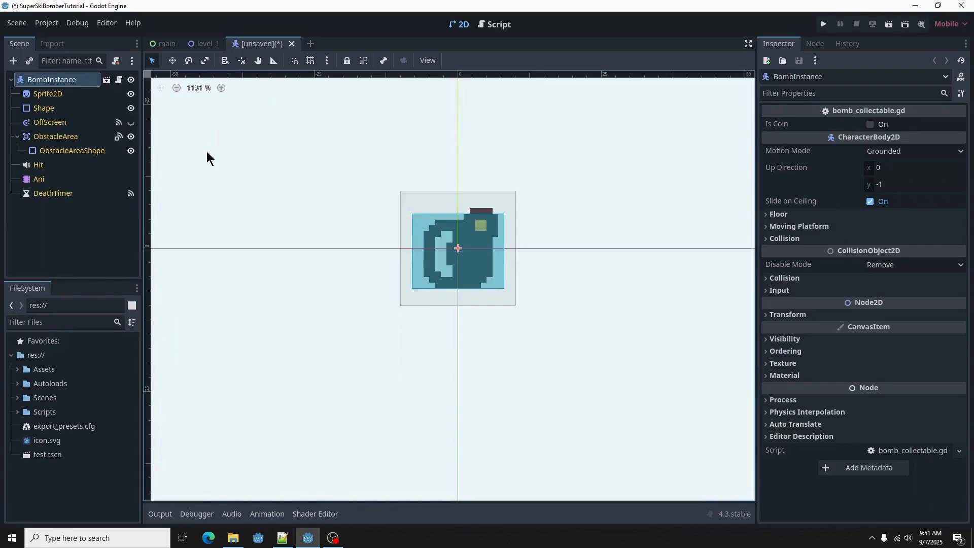
key("ctrl+s")
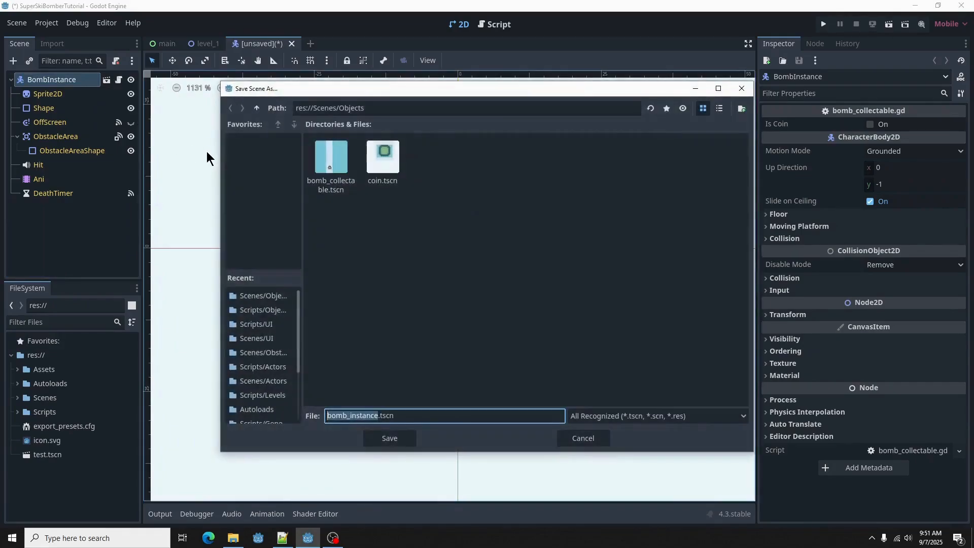
left_click(383, 439)
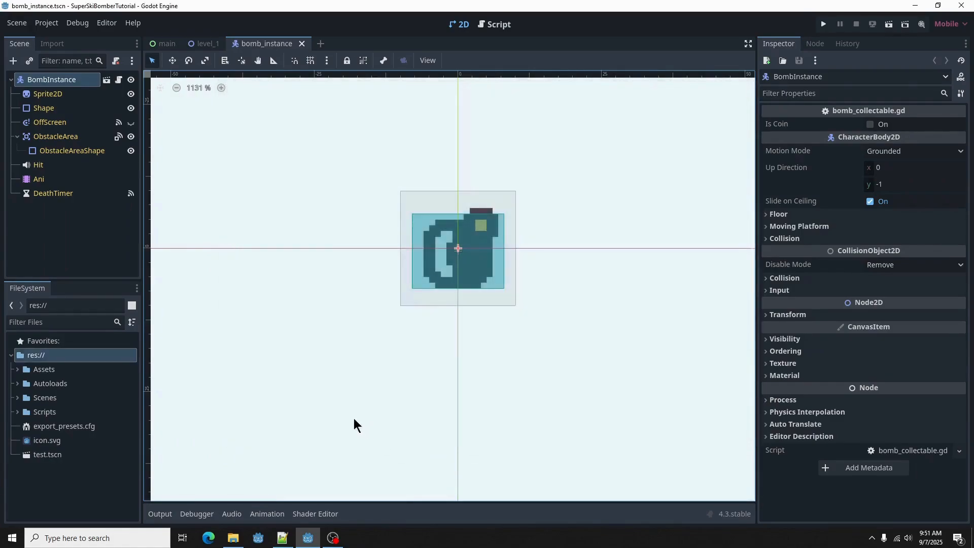
Add an AnimationPlayer node named BombAni to the BombInstance scene and save
left_click(14, 62)
type("anima")
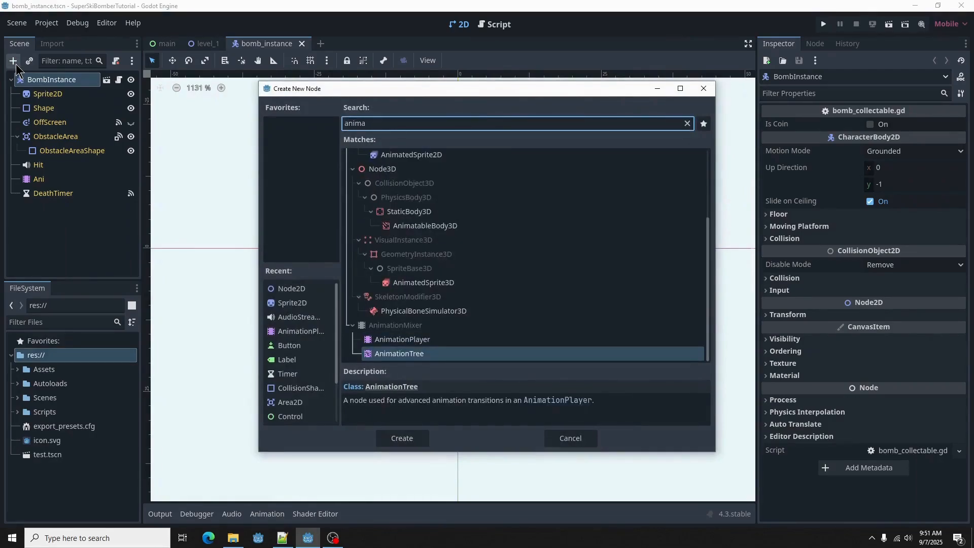
key("Up")
key("Return")
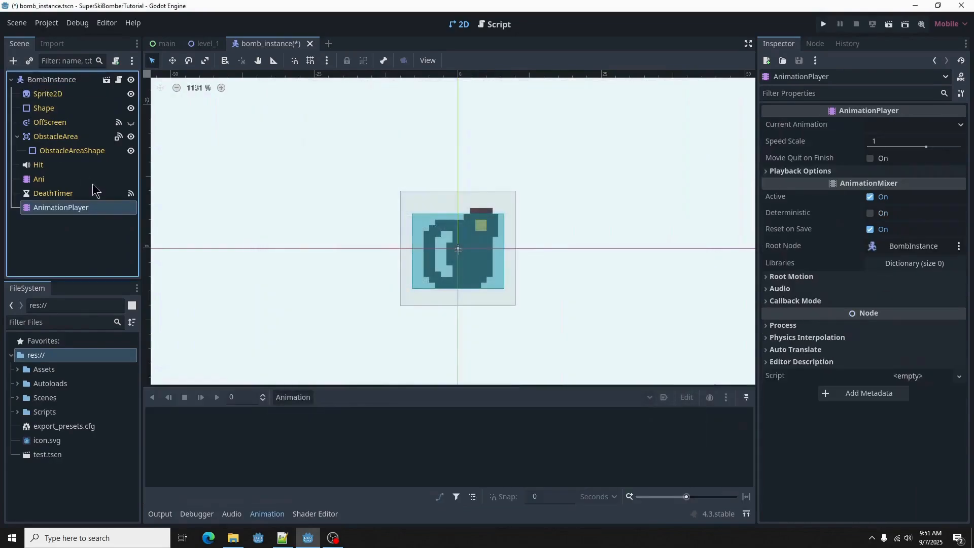
double_click(102, 208)
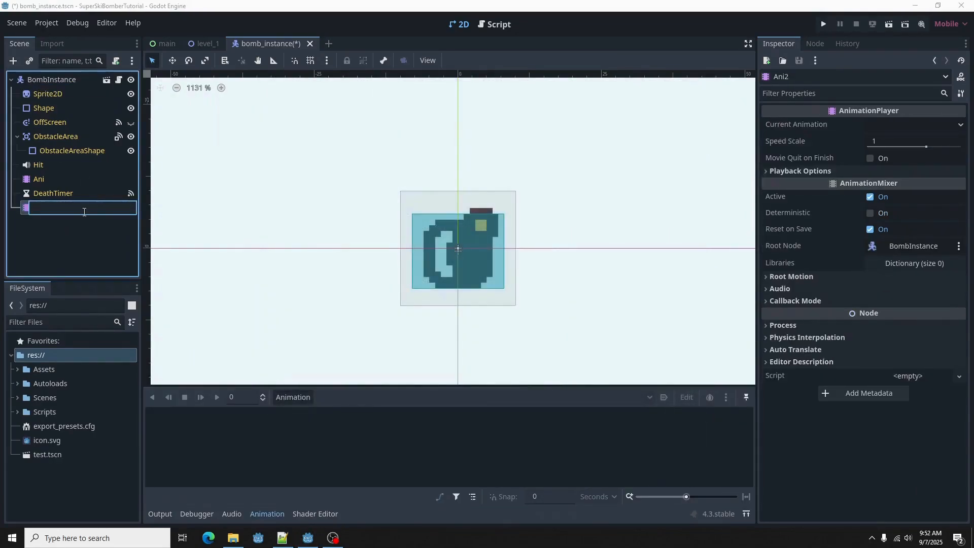
type("BombAni")
key("Return")
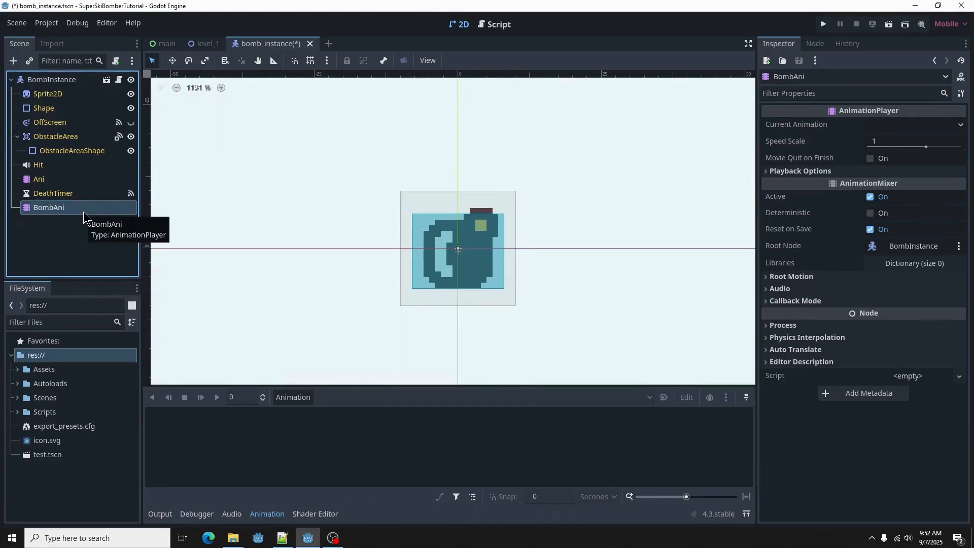
key("ctrl+s")
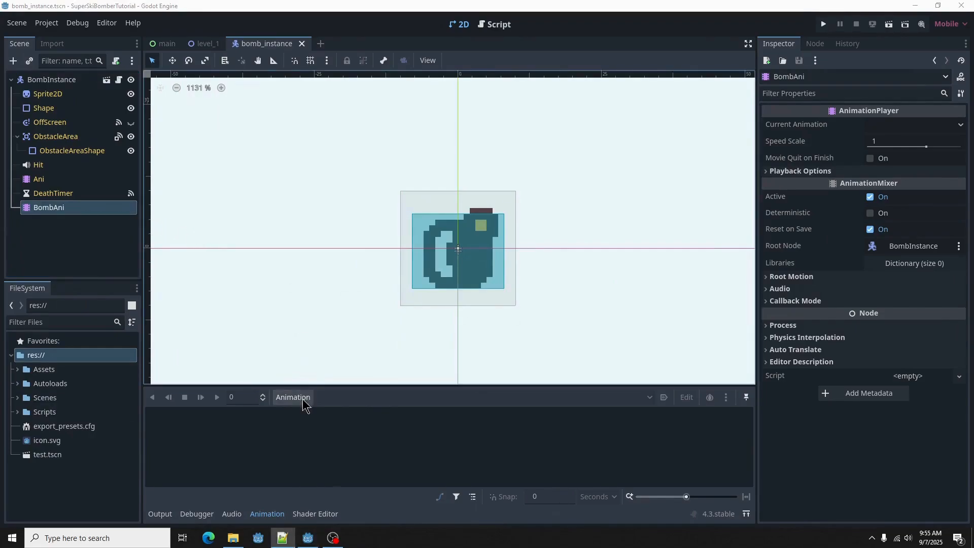
Create an animation named Explode in BombAni with a length of 0.8 seconds, and save the scene
left_click(297, 397)
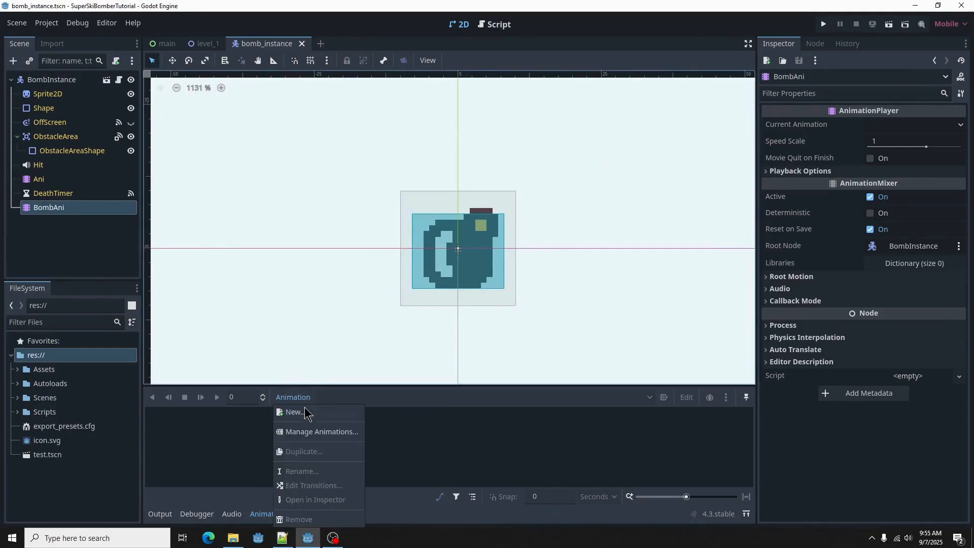
left_click(294, 413)
type("Explode")
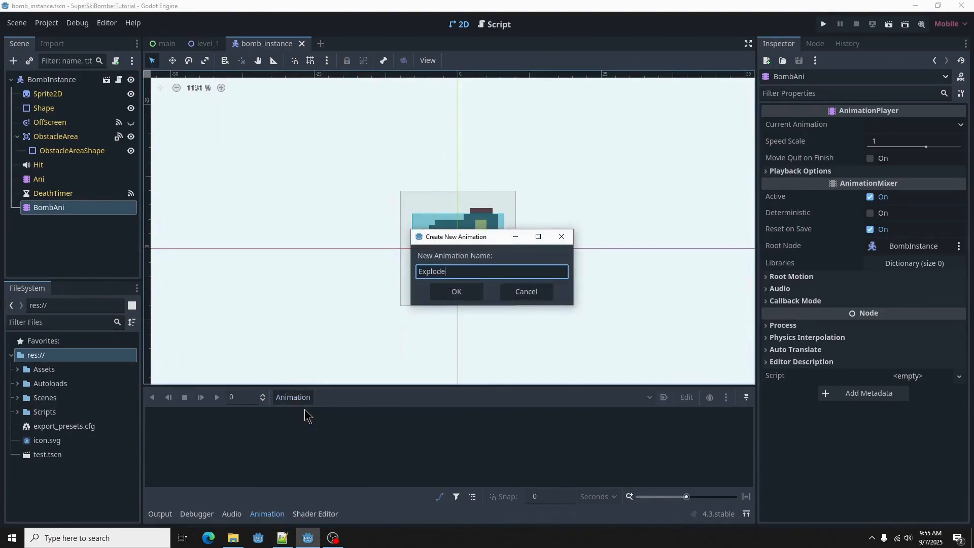
key("Return")
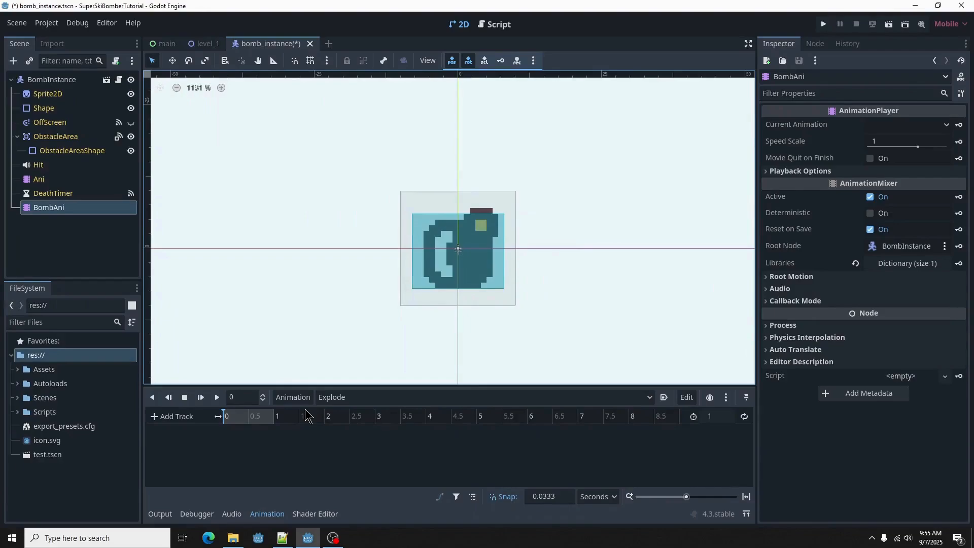
left_click(718, 417)
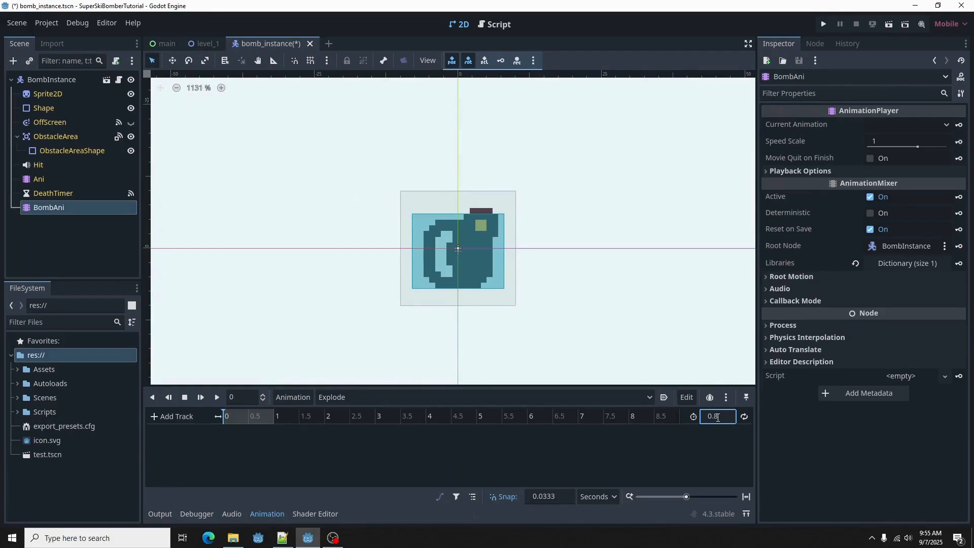
key("Return")
left_click_drag(686, 500, 697, 498)
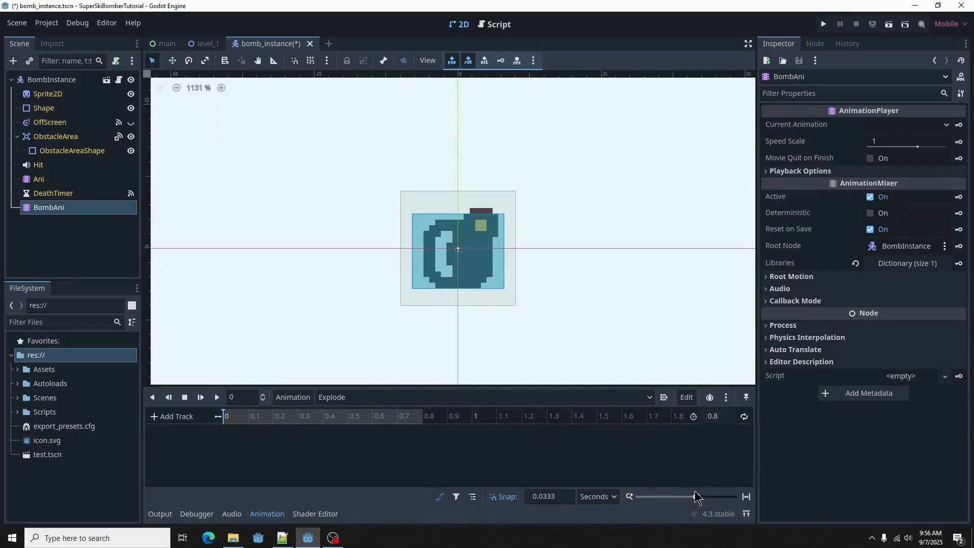
key("ctrl+s")
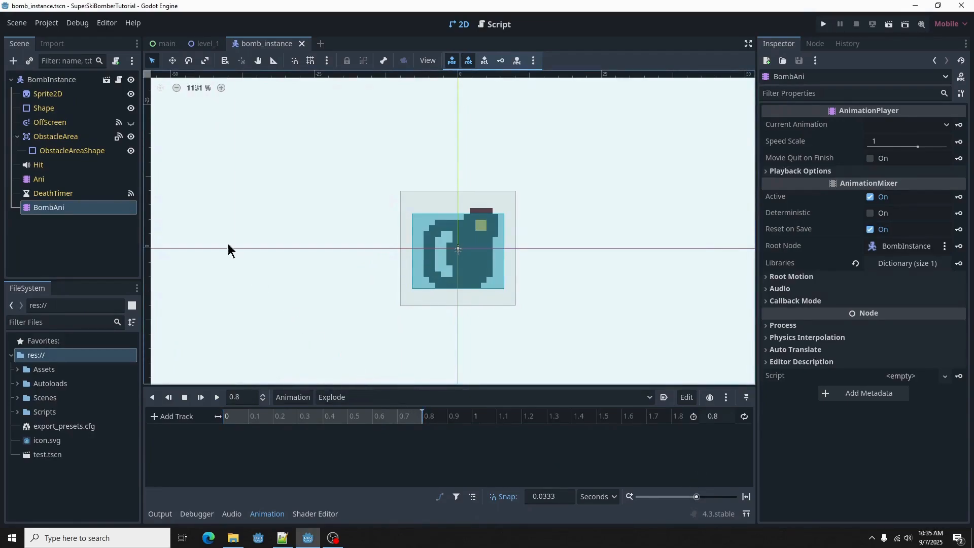
Key Sprite2D's frame 0 at 0 seconds of the Explode animation, creating a frame track together with a RESET track
left_click(71, 95)
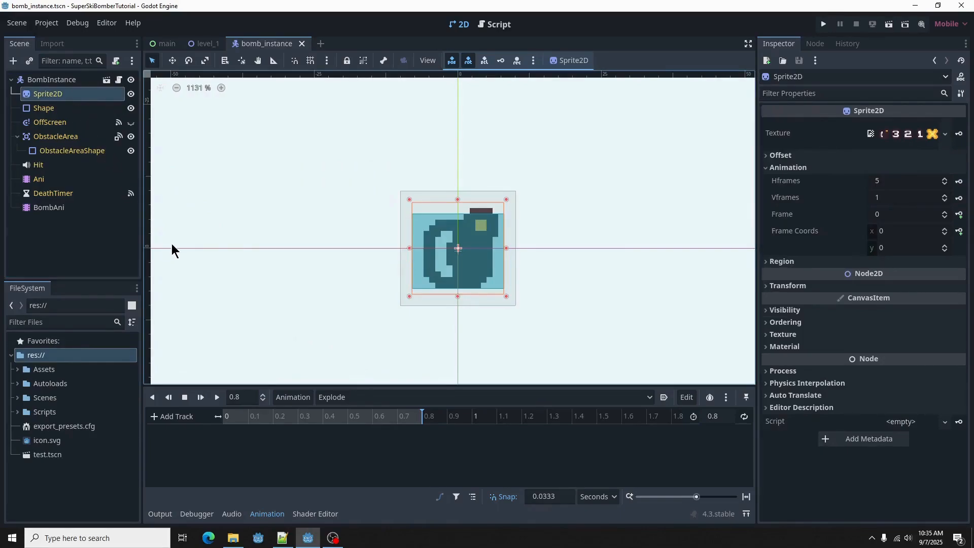
left_click(185, 398)
left_click(959, 215)
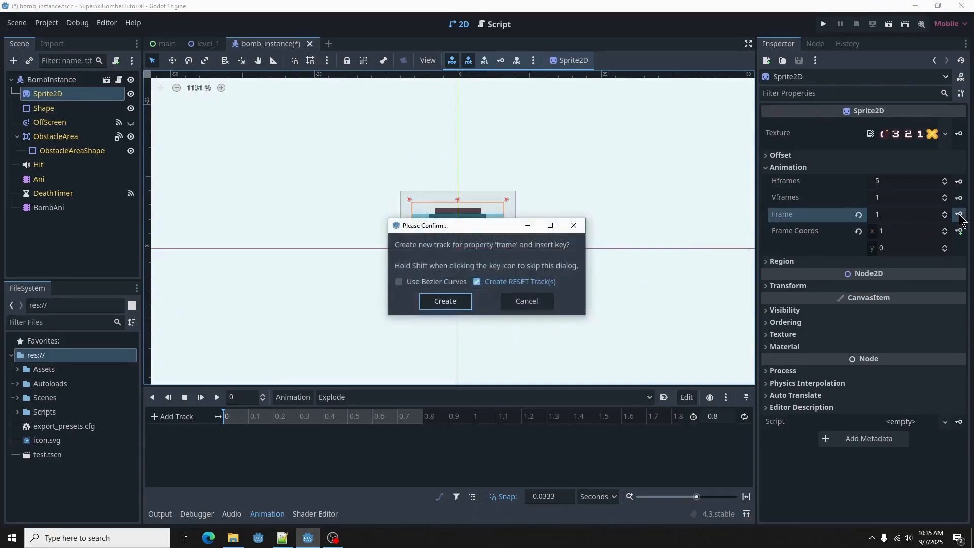
left_click(445, 301)
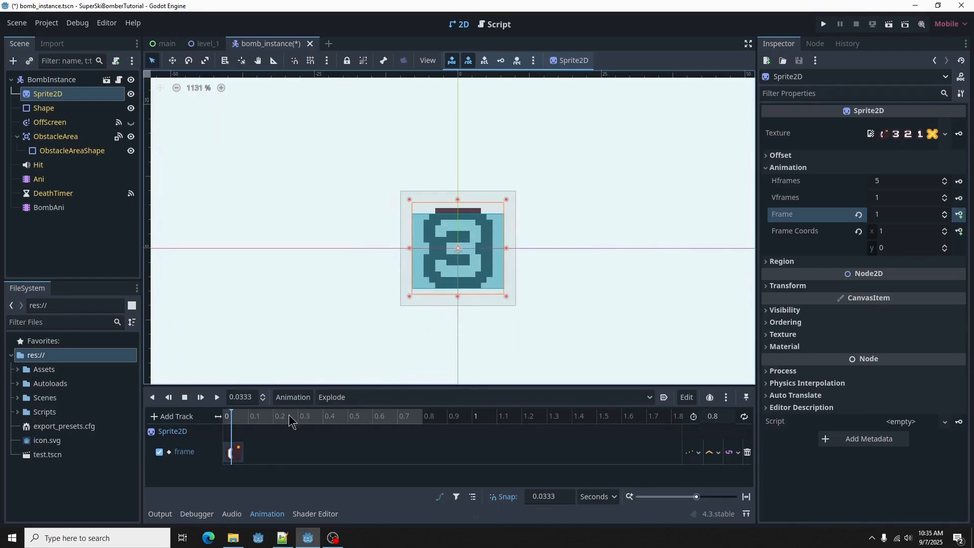
Key Sprite2D's frame 1 at 0.2 seconds, frame 2 at 0.4 seconds and frame 3 at 0.6 seconds
left_click(273, 420)
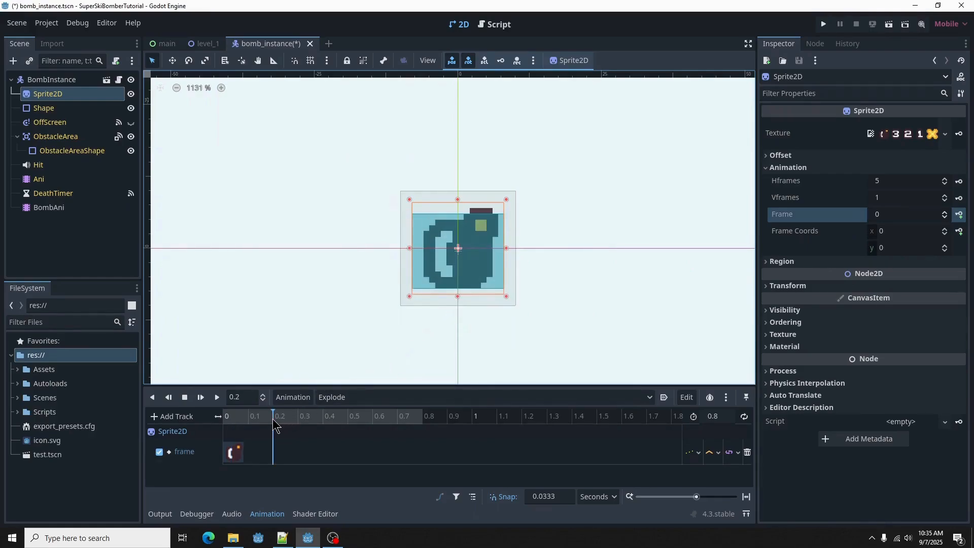
left_click(945, 213)
left_click(959, 215)
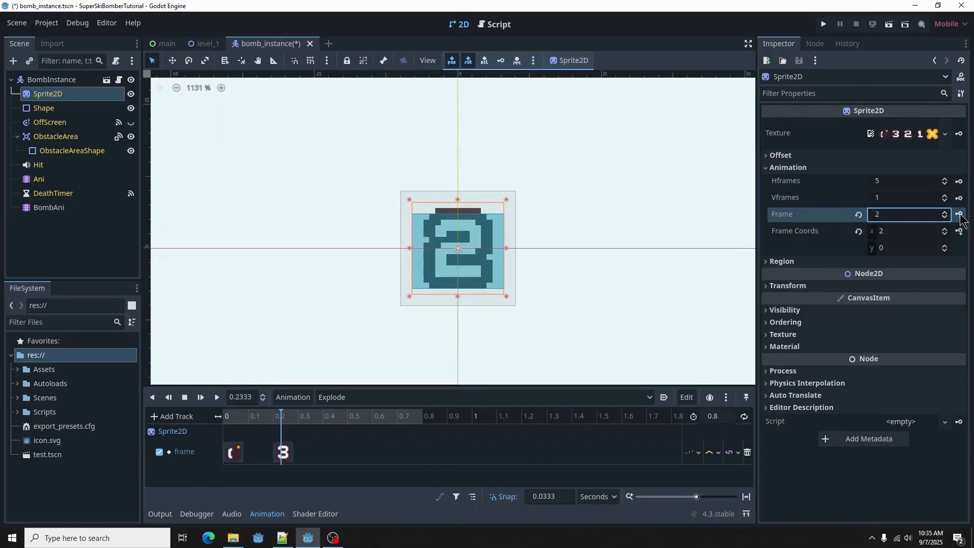
left_click(323, 418)
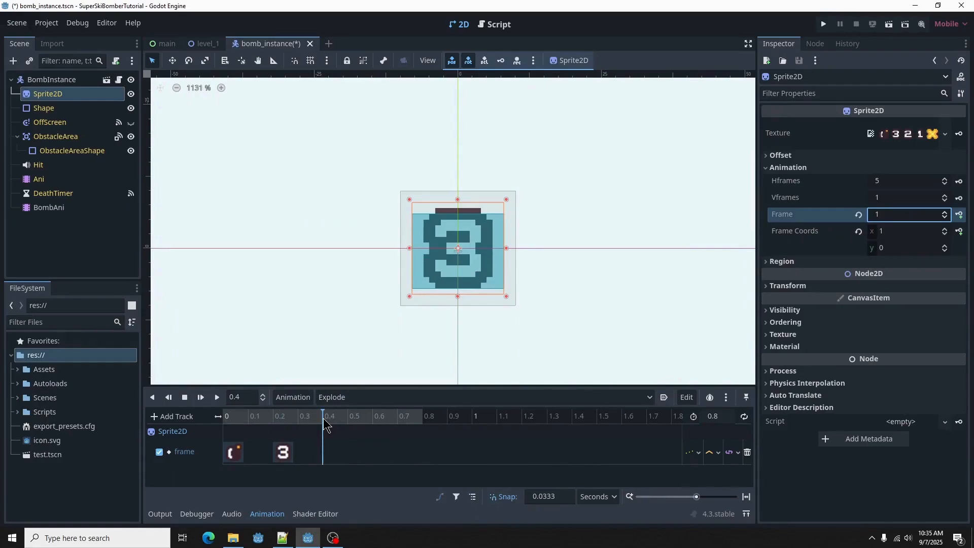
left_click(945, 212)
left_click(960, 215)
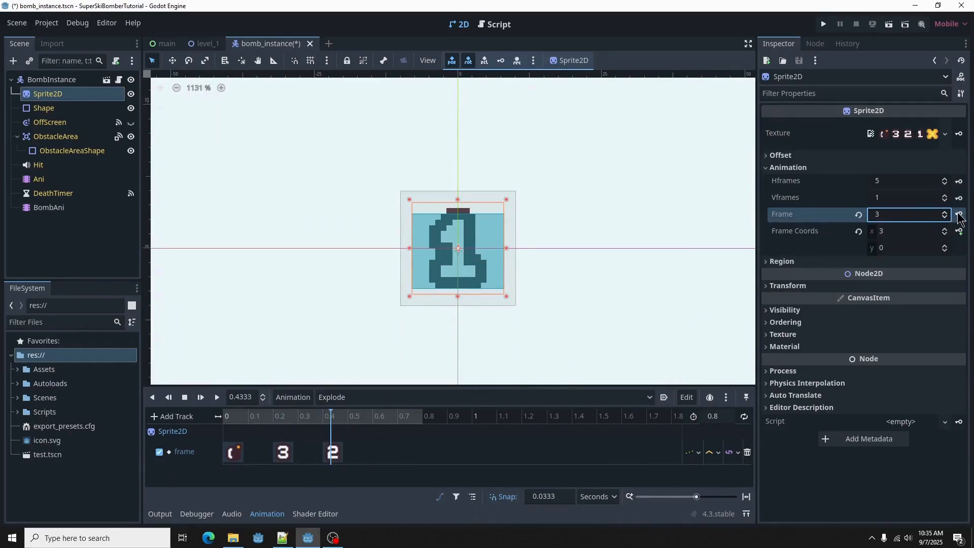
left_click(375, 419)
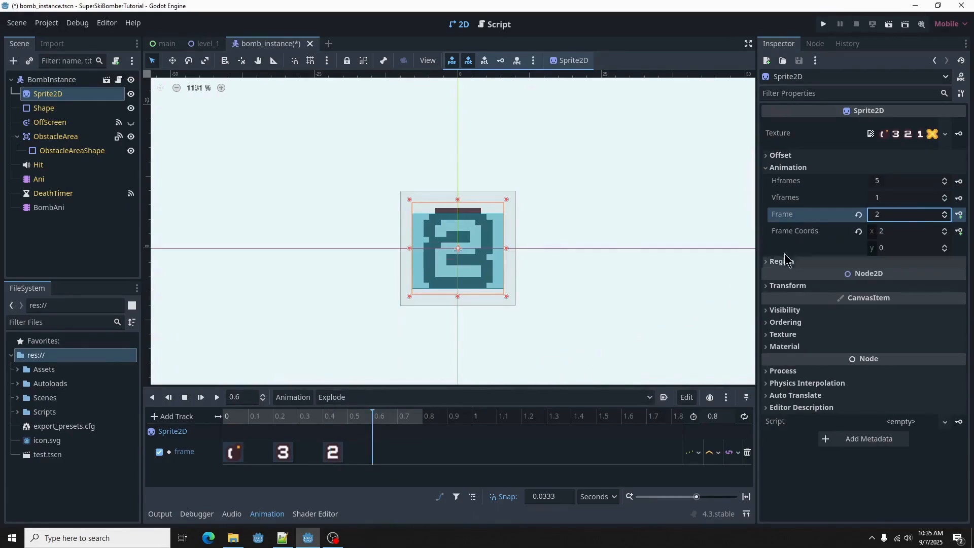
left_click(945, 212)
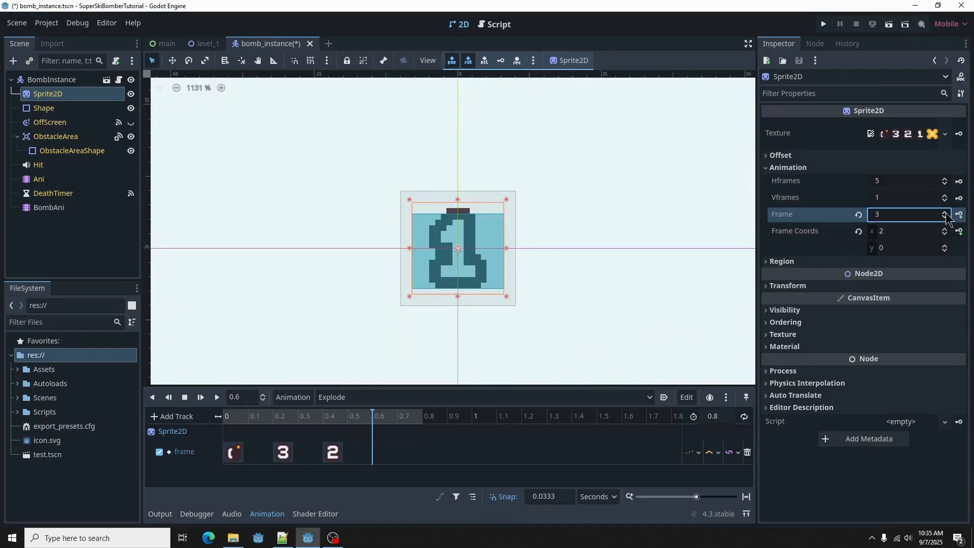
left_click(959, 215)
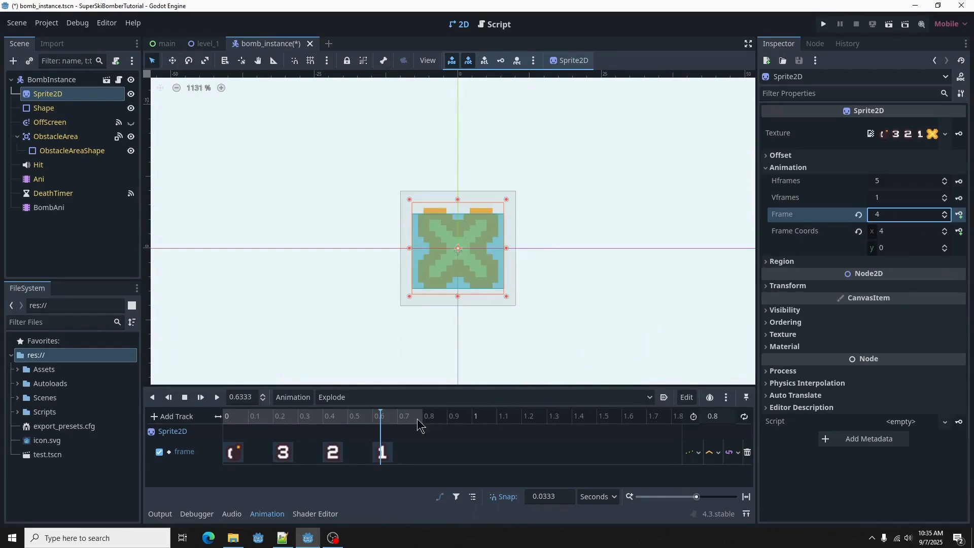
Key Sprite2D's frame 4 at 0.7 seconds of the Explode animation
left_click(398, 421)
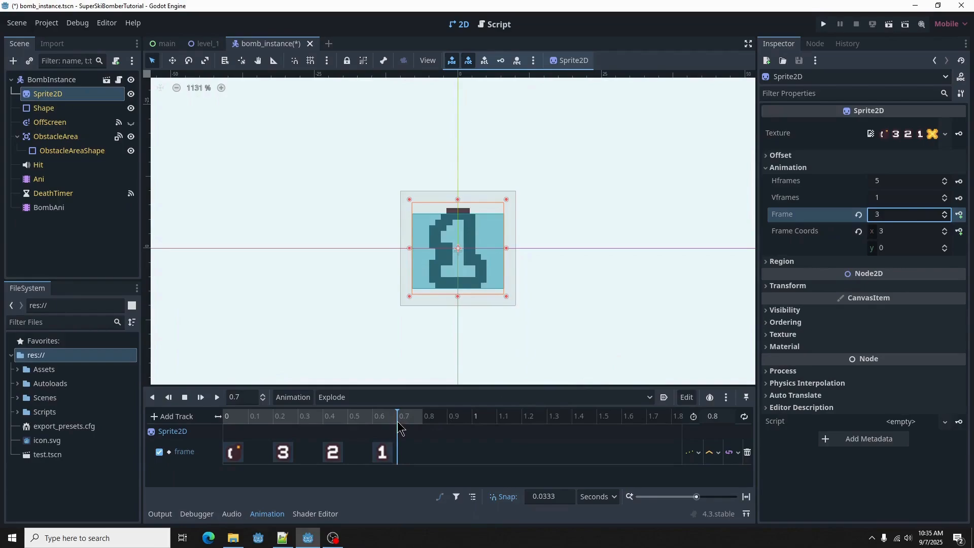
left_click(945, 212)
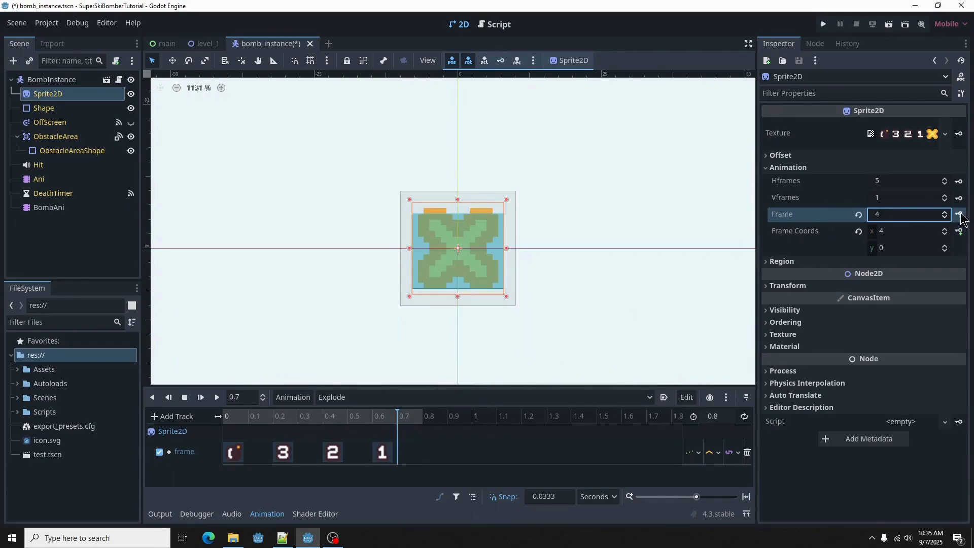
left_click(960, 216)
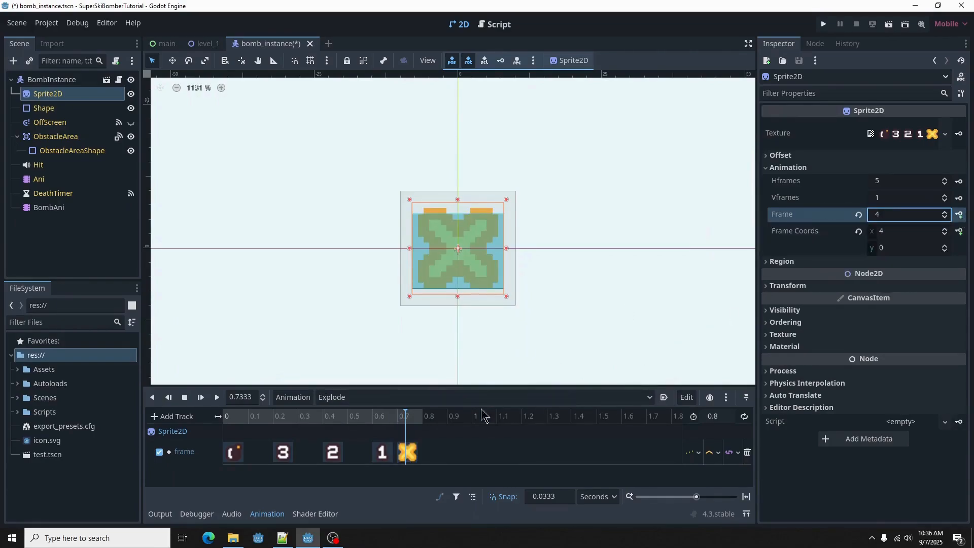
Preview the Explode animation's frame sequence from the start, reset it to 0 seconds and save the scene
left_click(400, 422)
left_click(185, 398)
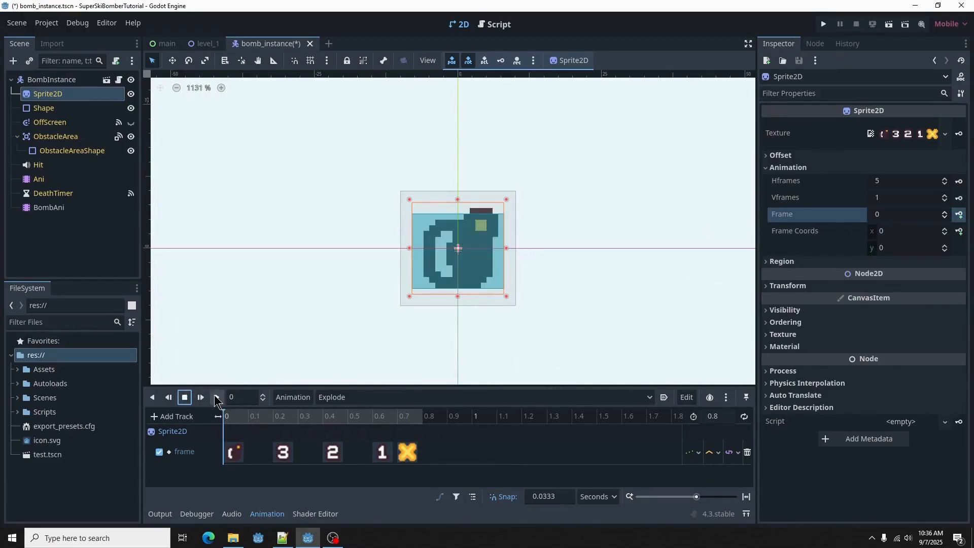
left_click(217, 398)
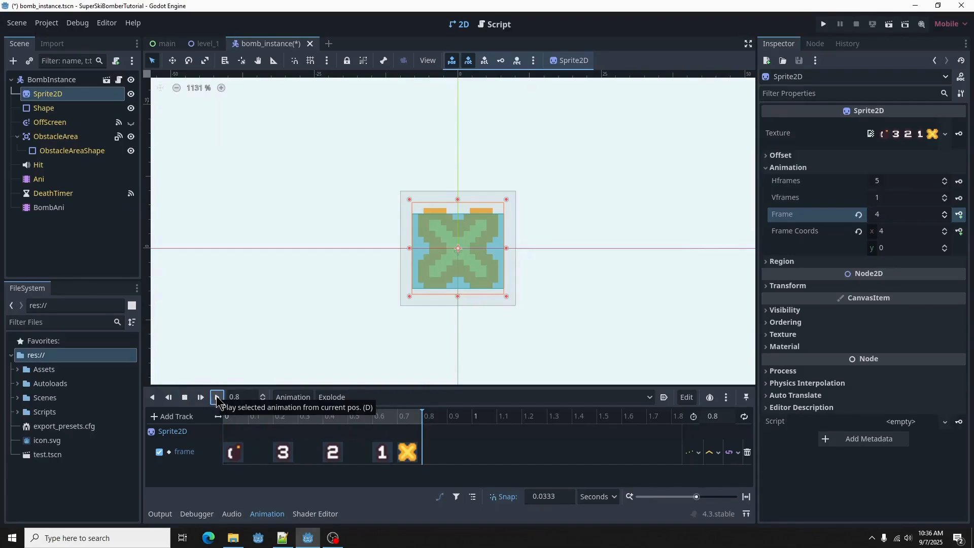
left_click(186, 398)
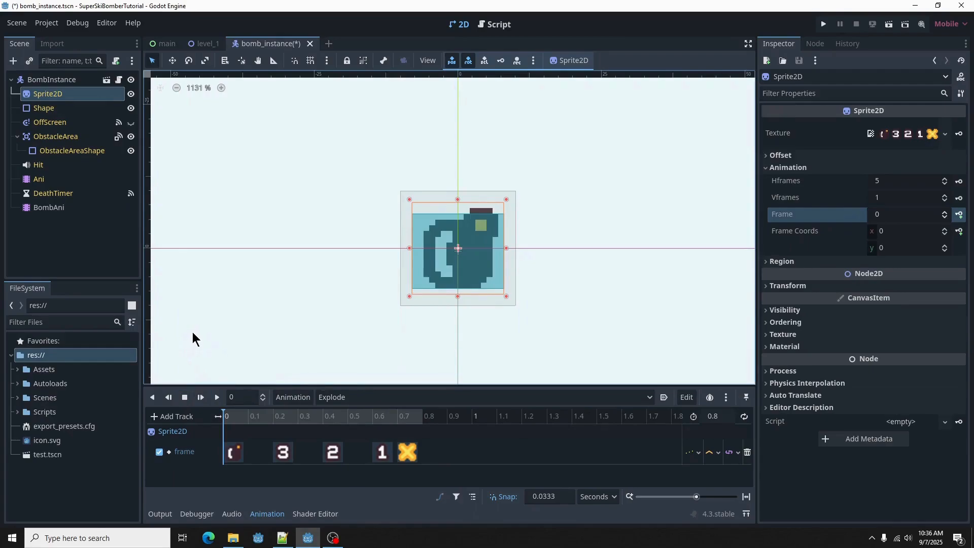
key("ctrl+s")
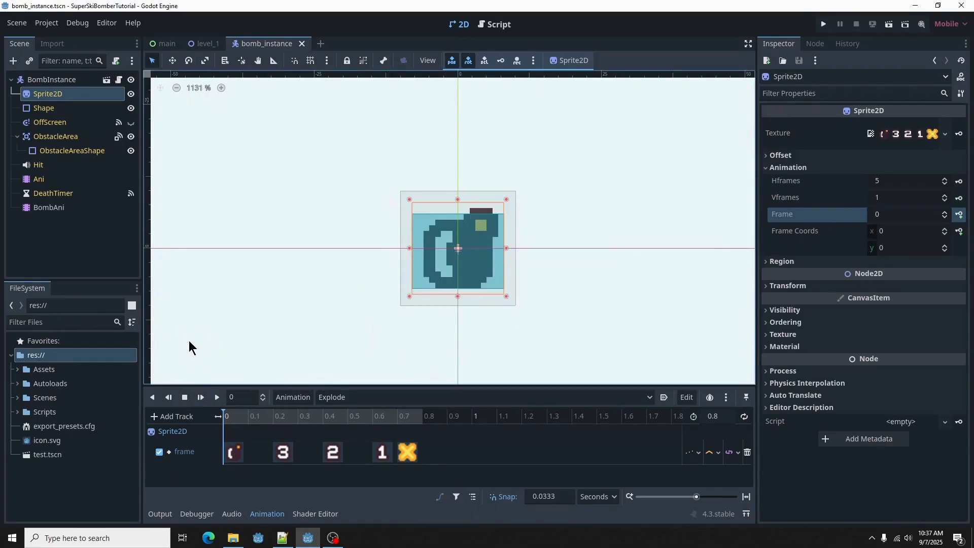
Key Sprite2D's scale of 1 at 0.6 seconds, creating a scale track together with a RESET track
left_click(372, 415)
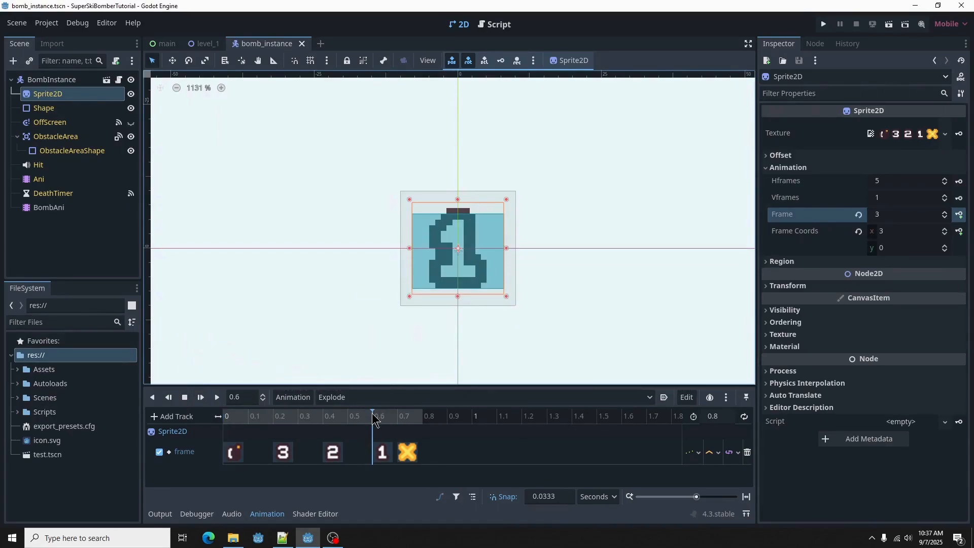
left_click(769, 288)
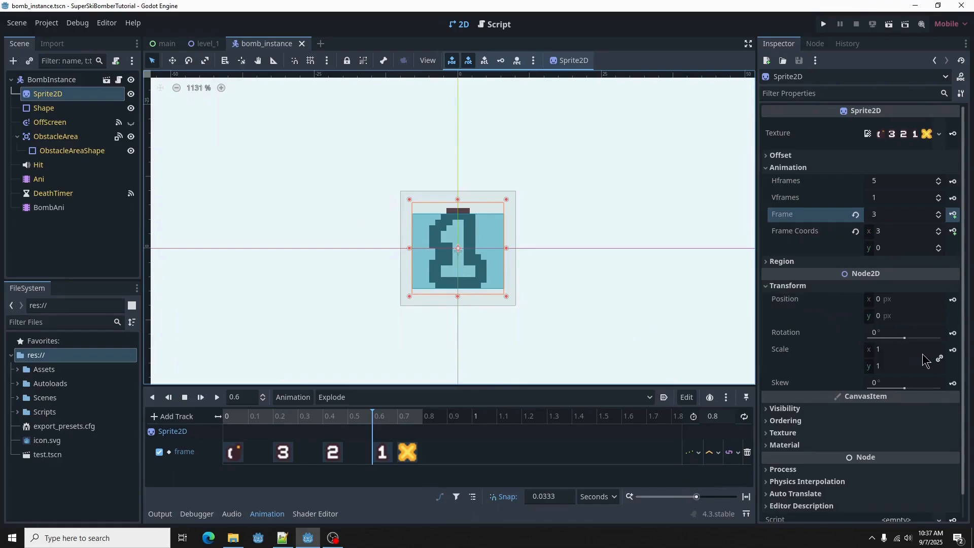
left_click(954, 351)
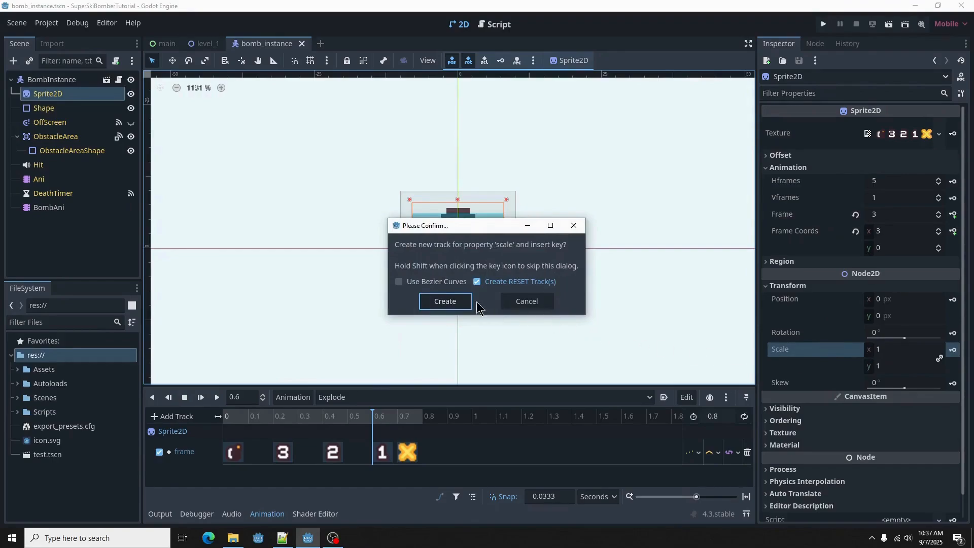
left_click(460, 303)
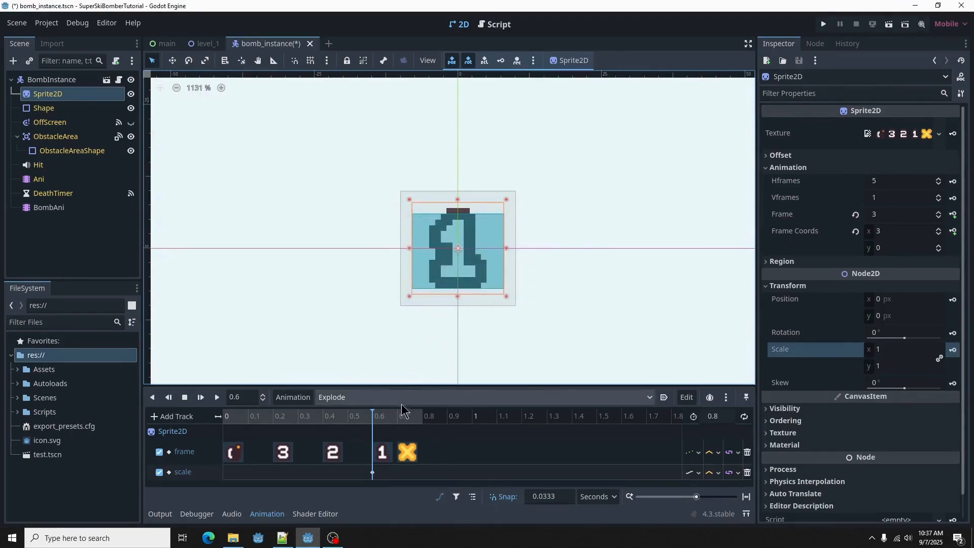
Key Sprite2D's linked scale at 2 at 0.7 seconds and at 0 at 0.8 seconds of the Explode animation
left_click(398, 419)
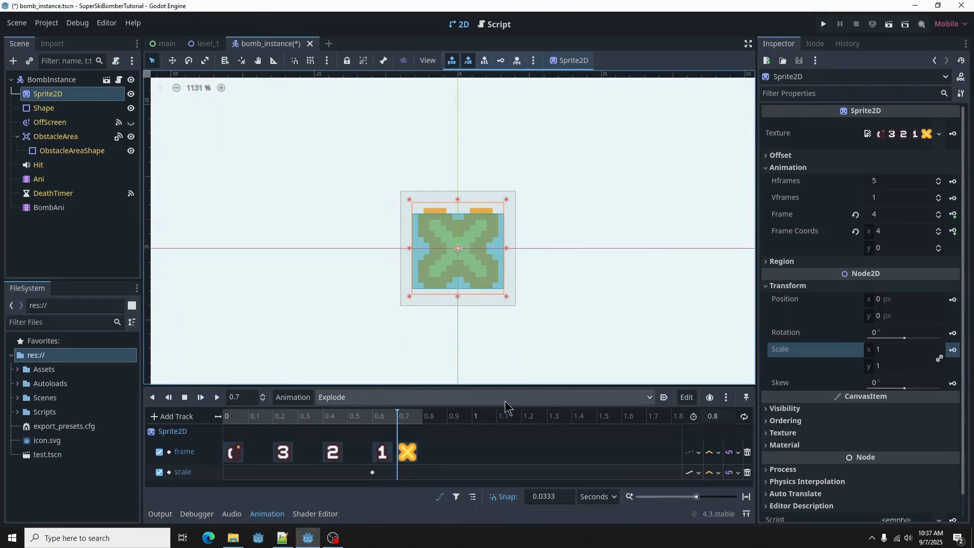
left_click(886, 354)
left_click(885, 351)
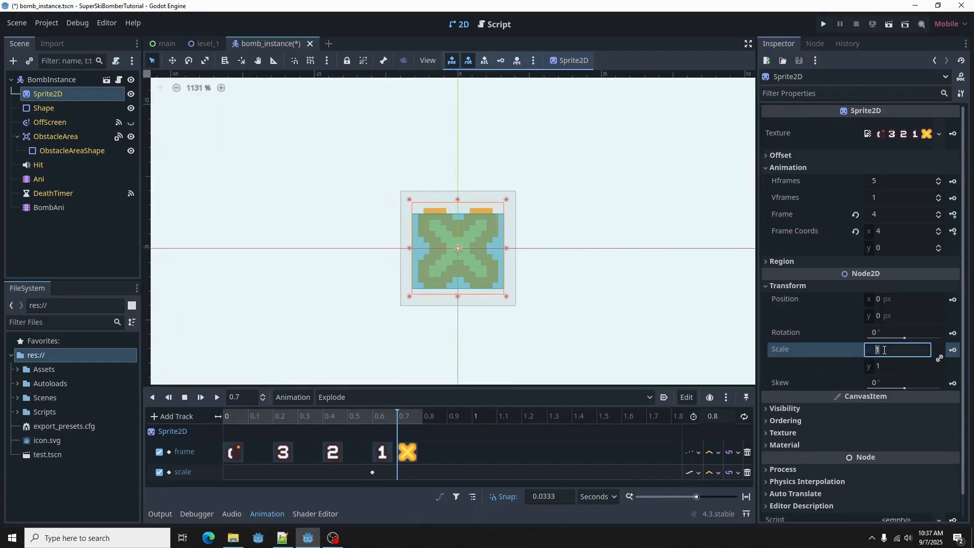
type("2")
key("Return")
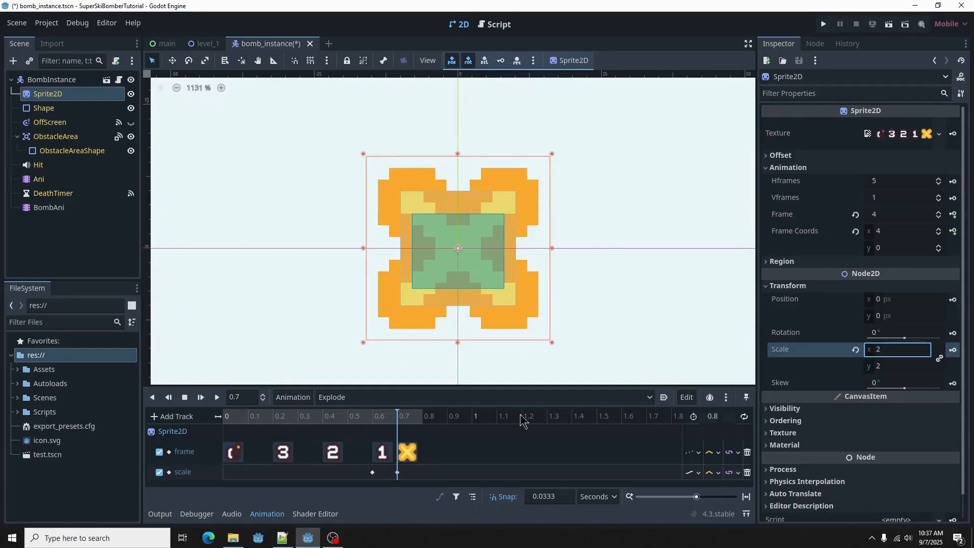
left_click(426, 420)
left_click(893, 348)
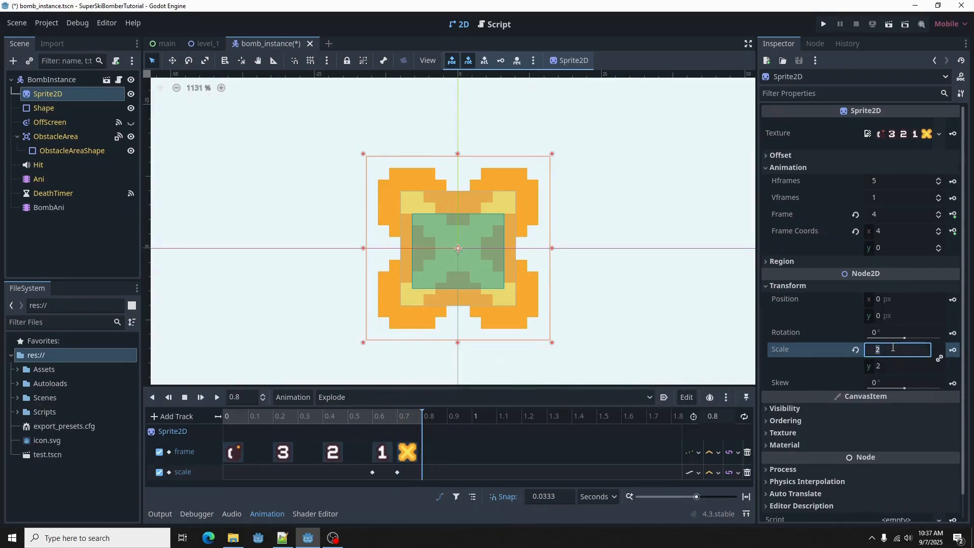
key("Return")
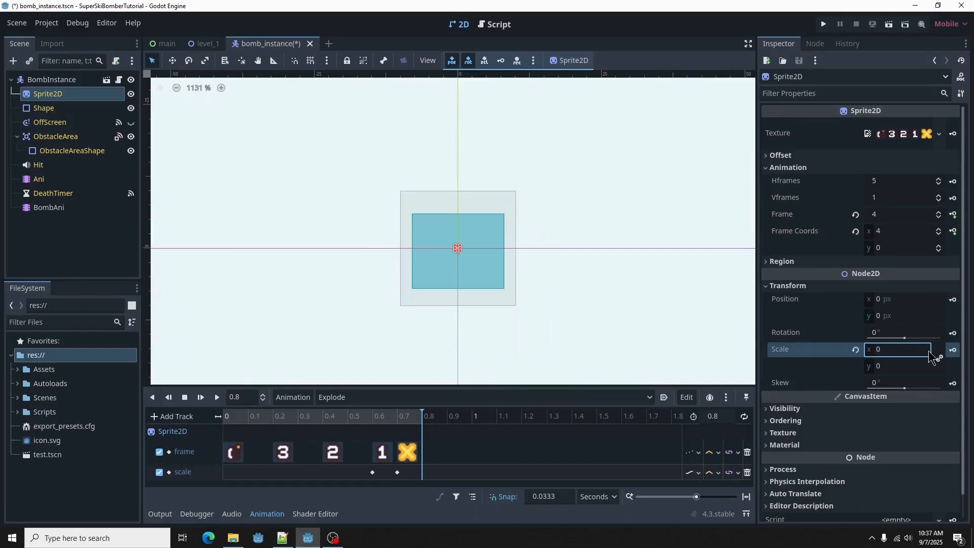
left_click(954, 351)
Play the Explode animation from the start to check the scaling, and save the scene
left_click(186, 398)
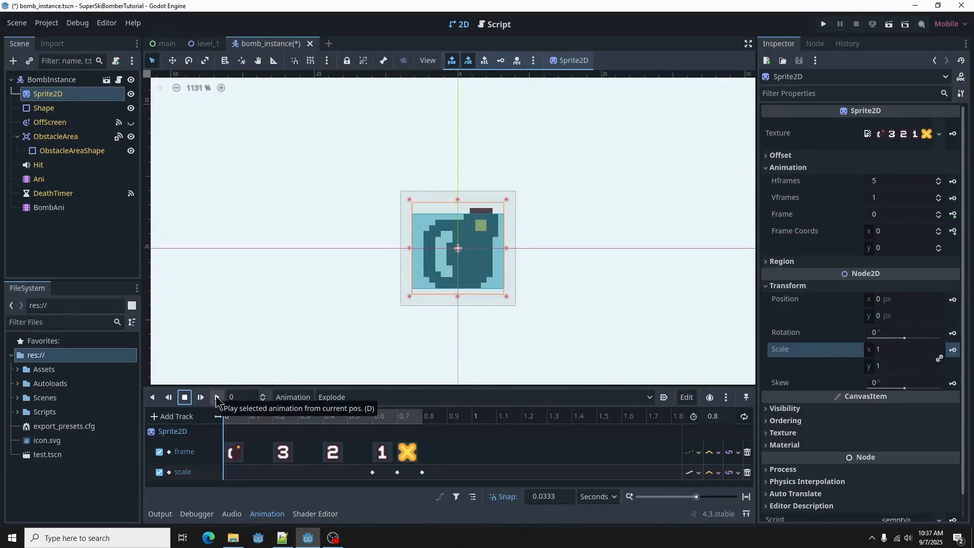
left_click(217, 397)
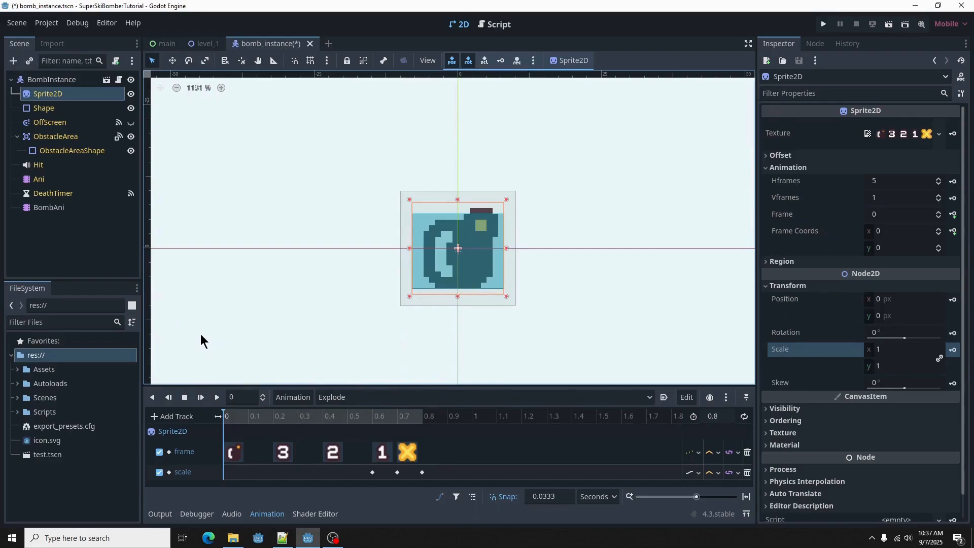
key("ctrl+s")
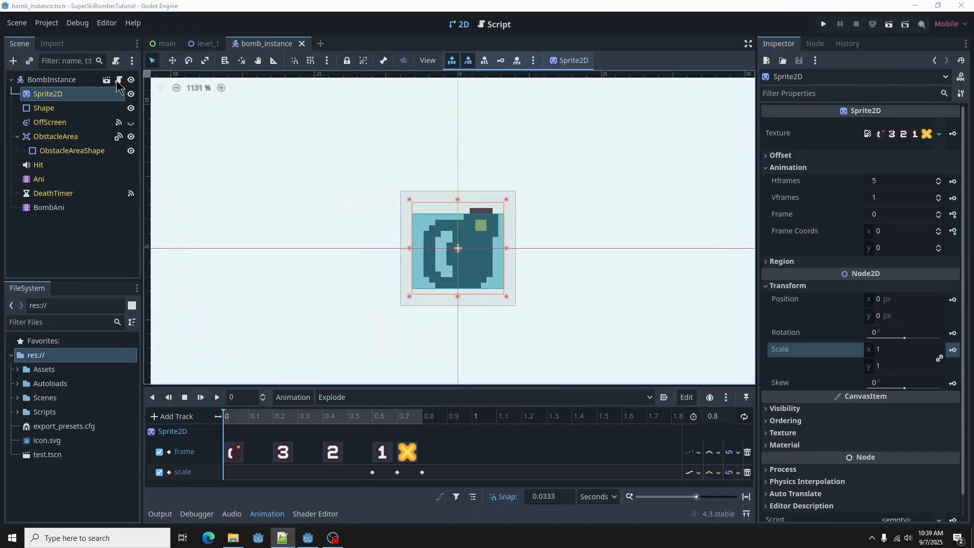
Open BombInstance's attached bomb_collectable.gd script and copy all of its code
left_click(119, 80)
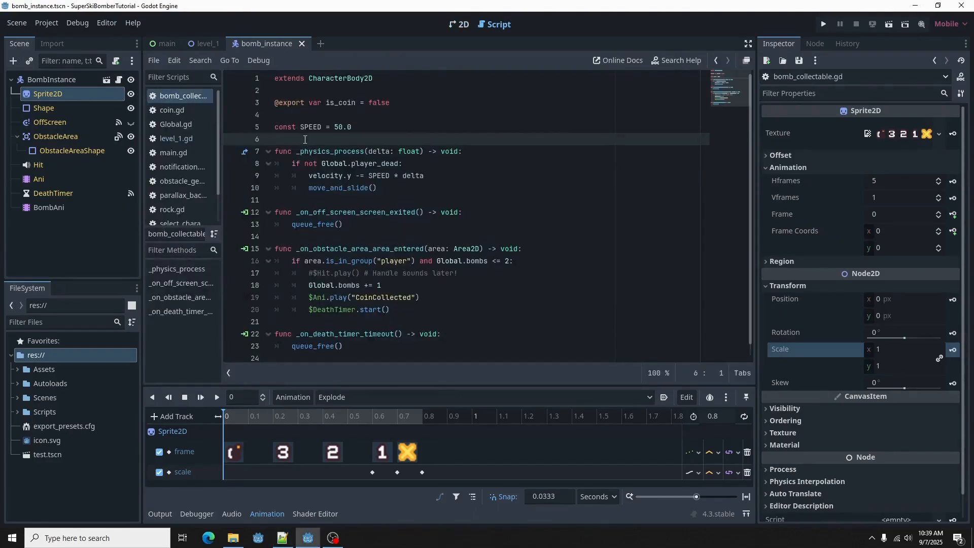
key("ctrl+a")
key("ctrl+c")
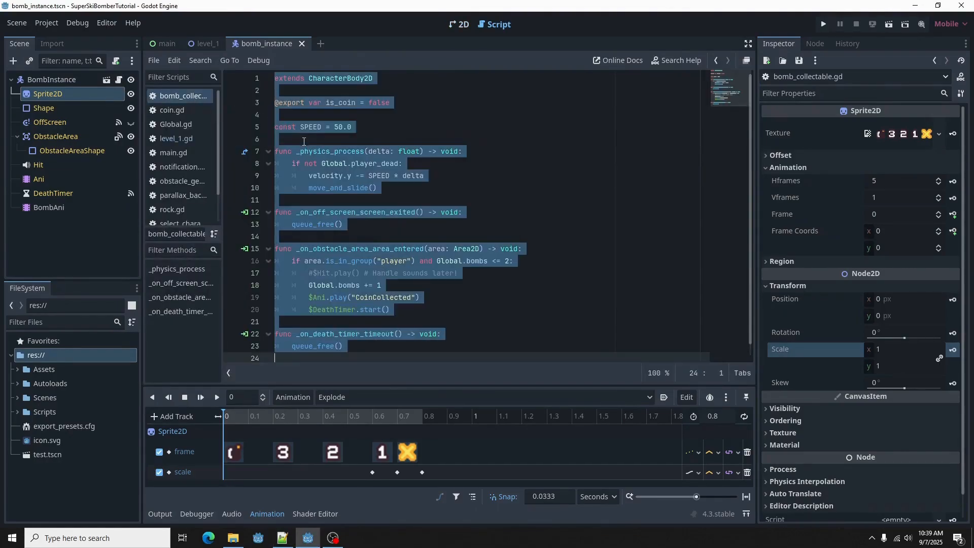
left_click(304, 142)
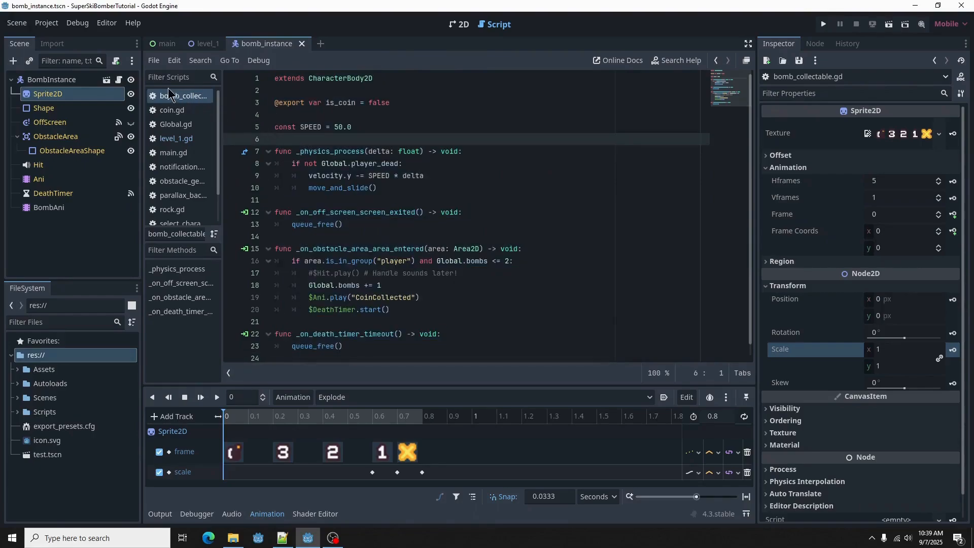
Detach BombInstance's current script and attach a new one named bomb_instance.gd in res://Scripts/Objects
left_click(75, 81)
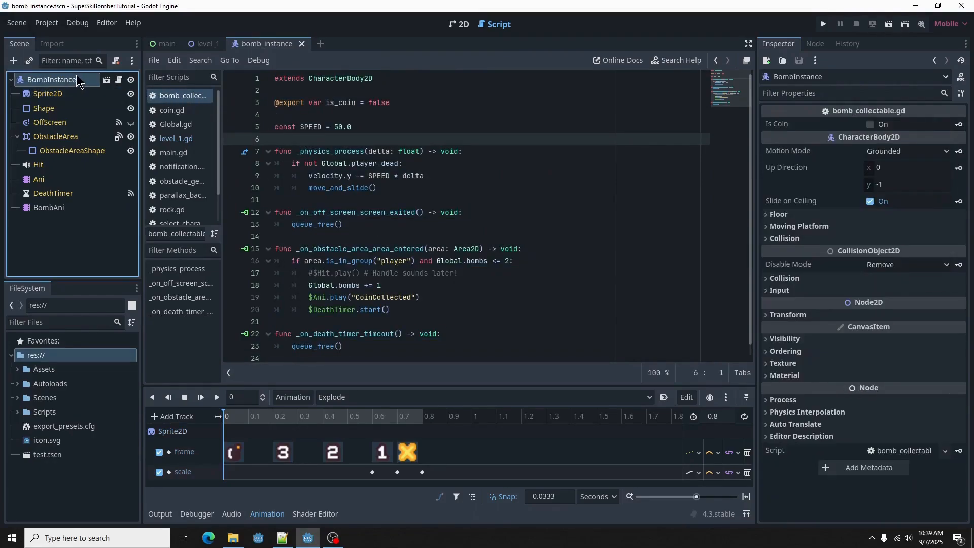
left_click(116, 61)
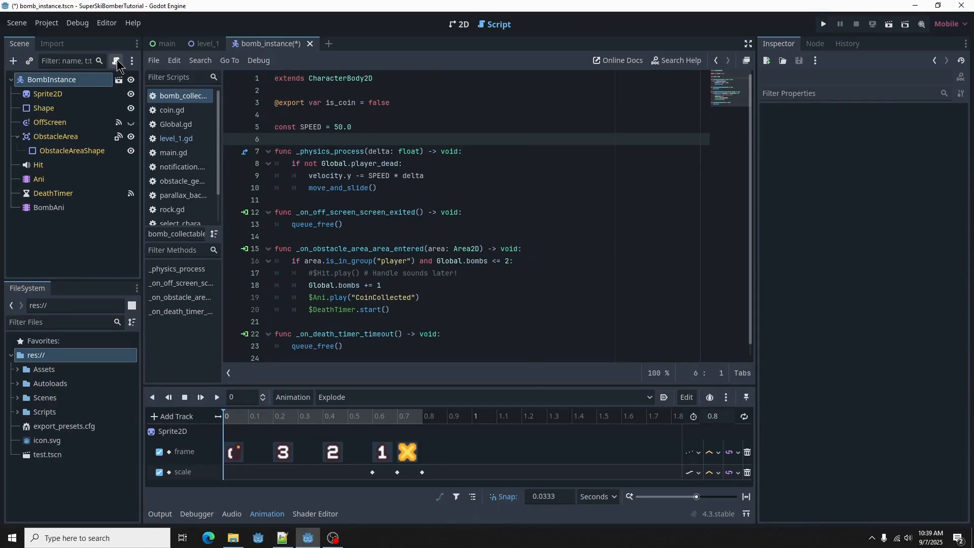
left_click(116, 61)
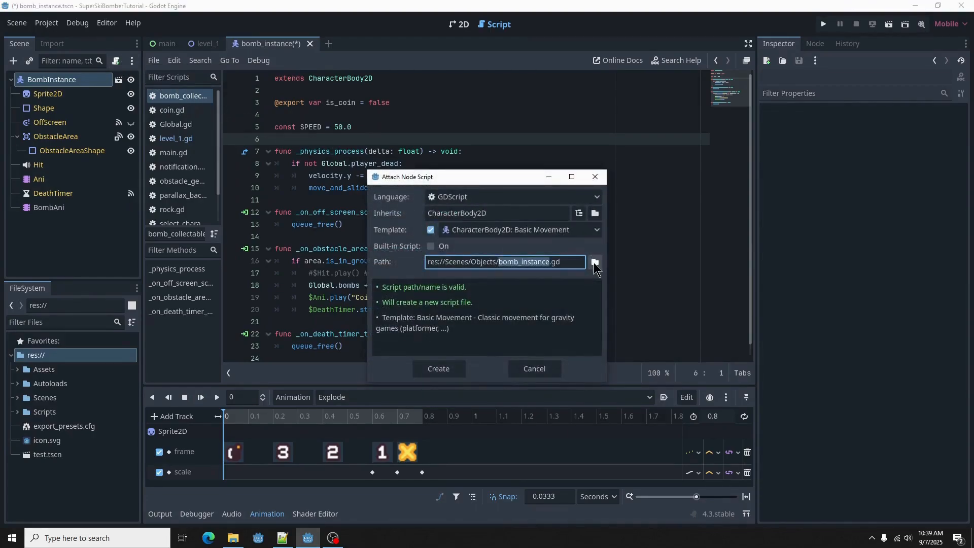
left_click(595, 262)
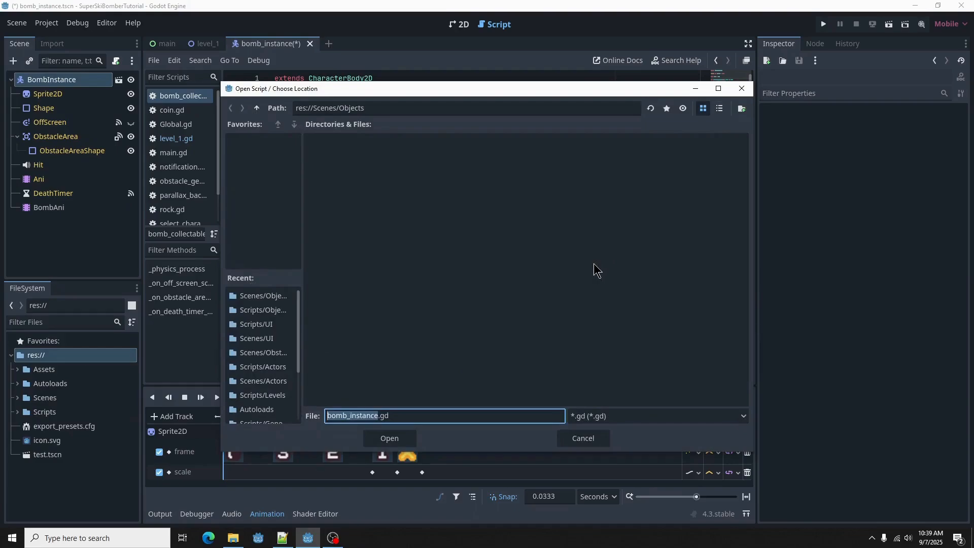
left_click(258, 108)
left_click(258, 108)
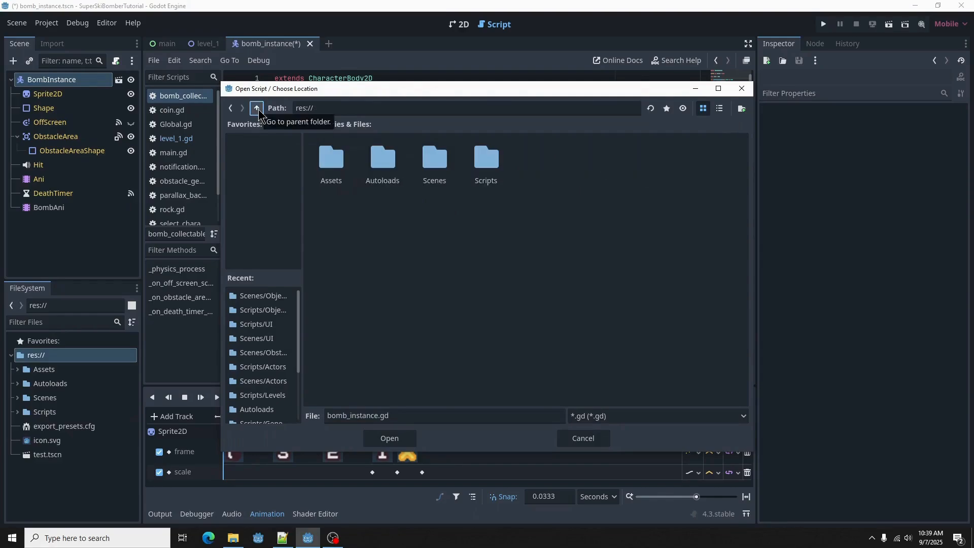
double_click(483, 162)
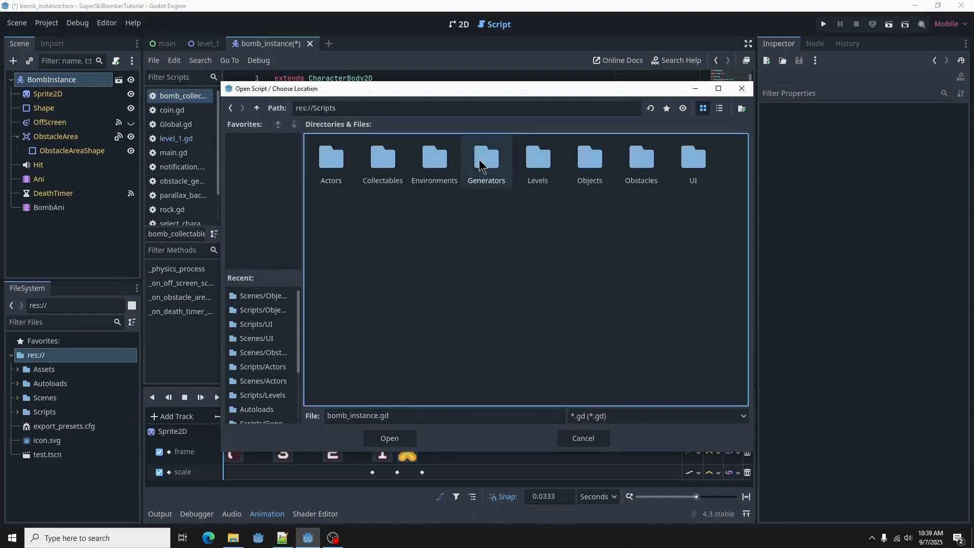
double_click(582, 162)
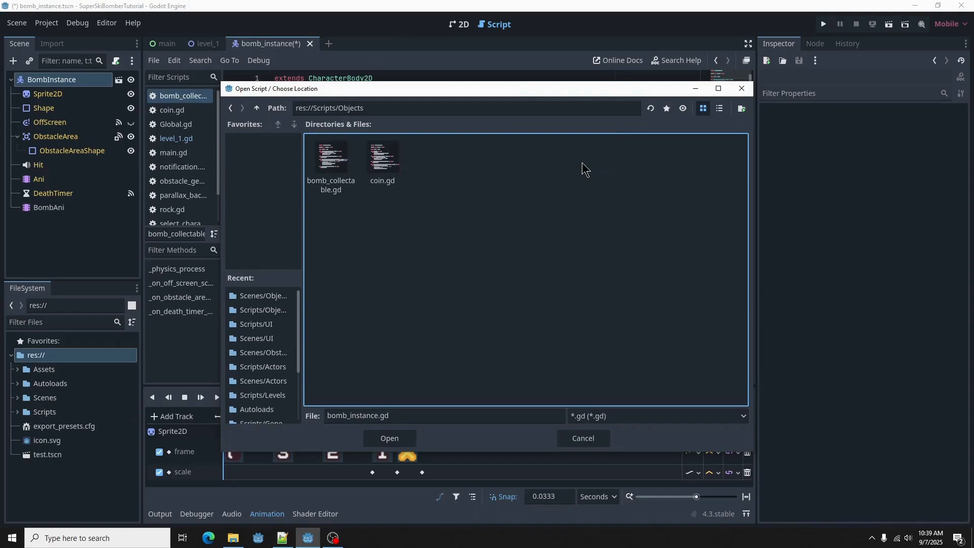
left_click(405, 439)
left_click(433, 368)
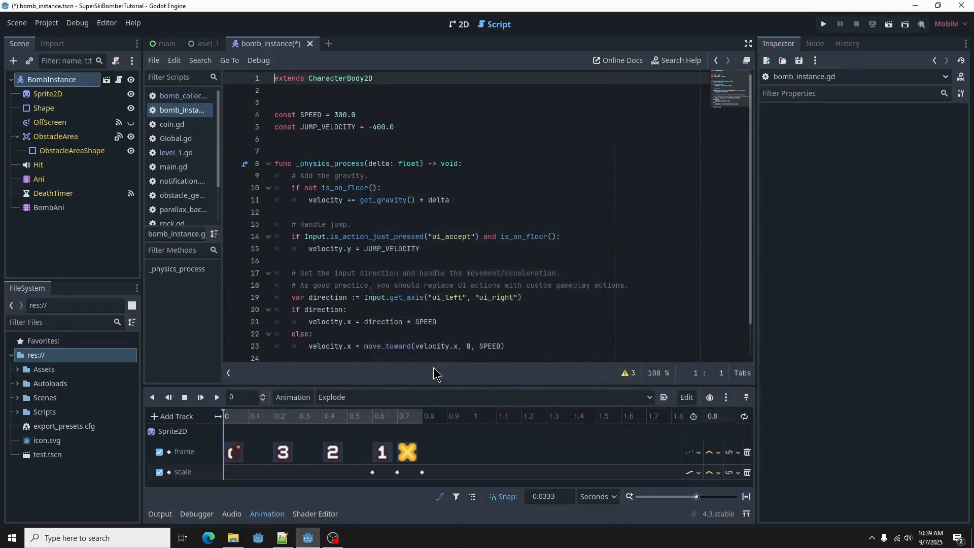
Replace all template code in bomb_instance.gd with the copied bomb collectable code, and collapse the animation editor
key("ctrl+a")
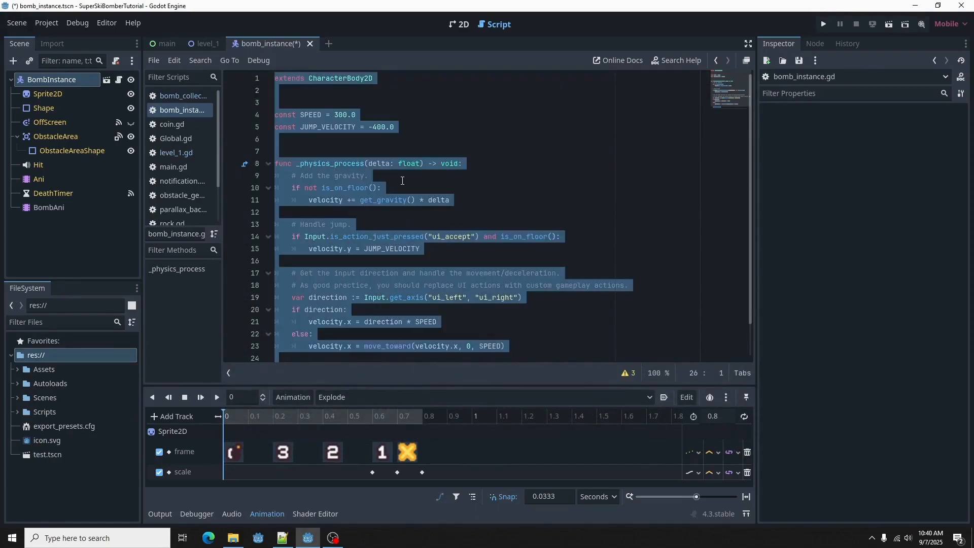
key("BackSpace")
key("ctrl+v")
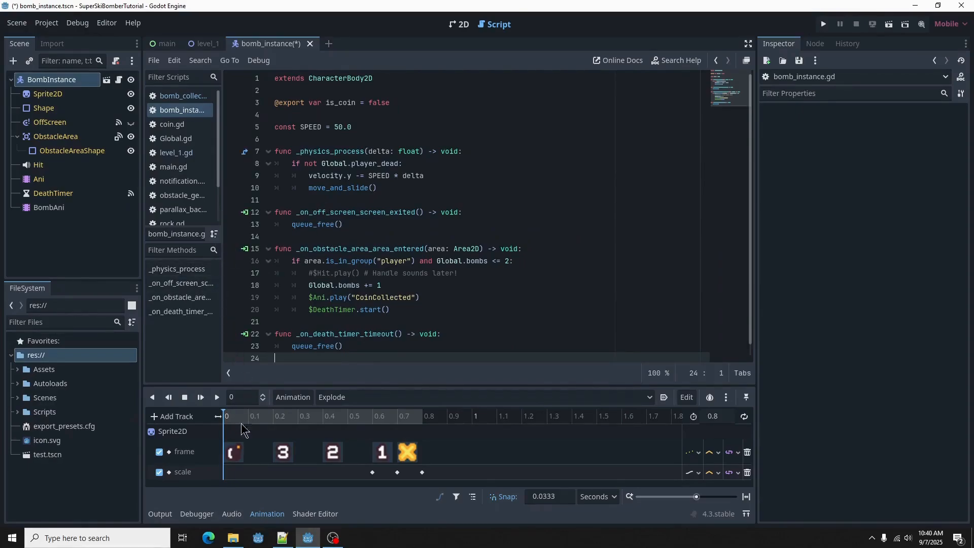
left_click(269, 515)
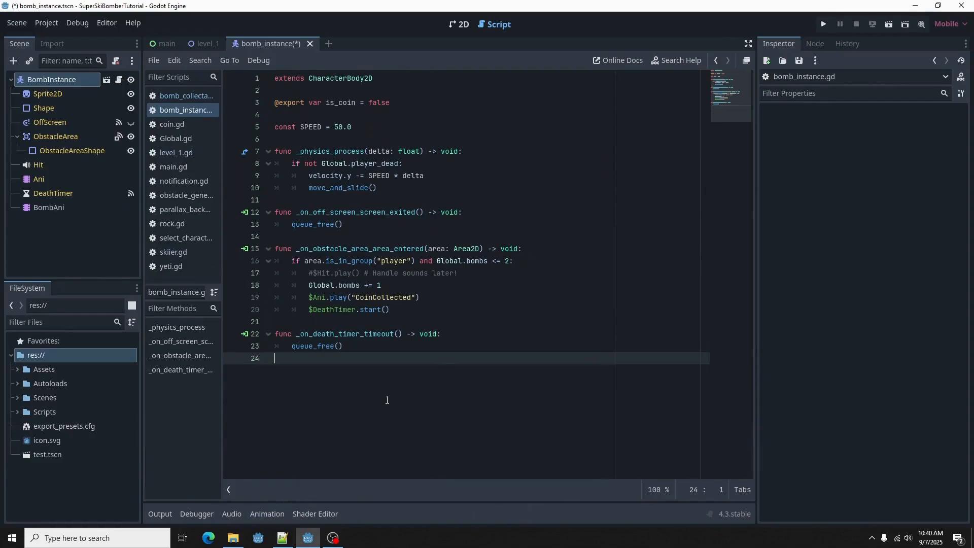
Delete the _on_obstacle_area_area_entered function and its extra blank line from bomb_instance.gd
left_click(419, 311)
left_click_drag(396, 308, 239, 252)
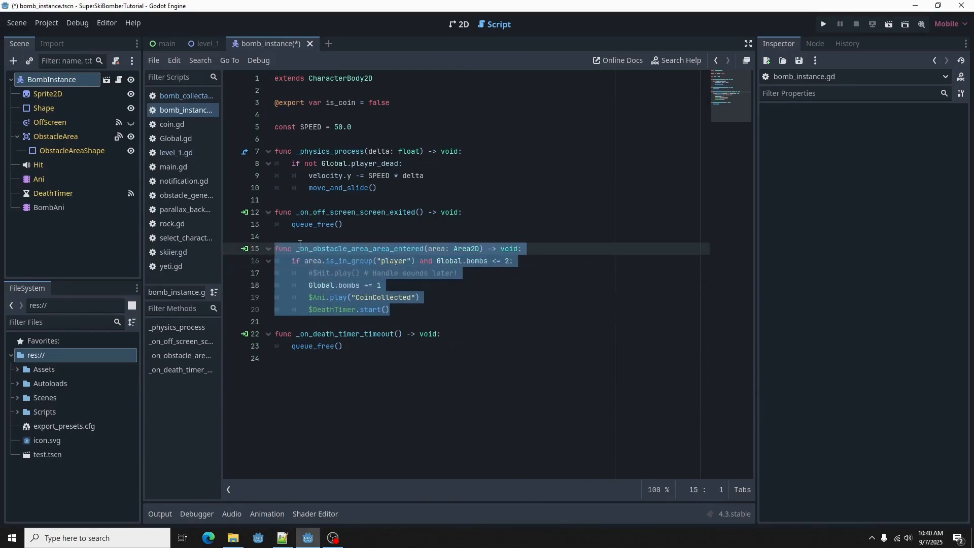
key("BackSpace")
key("BackSpace")
key("BackSpace")
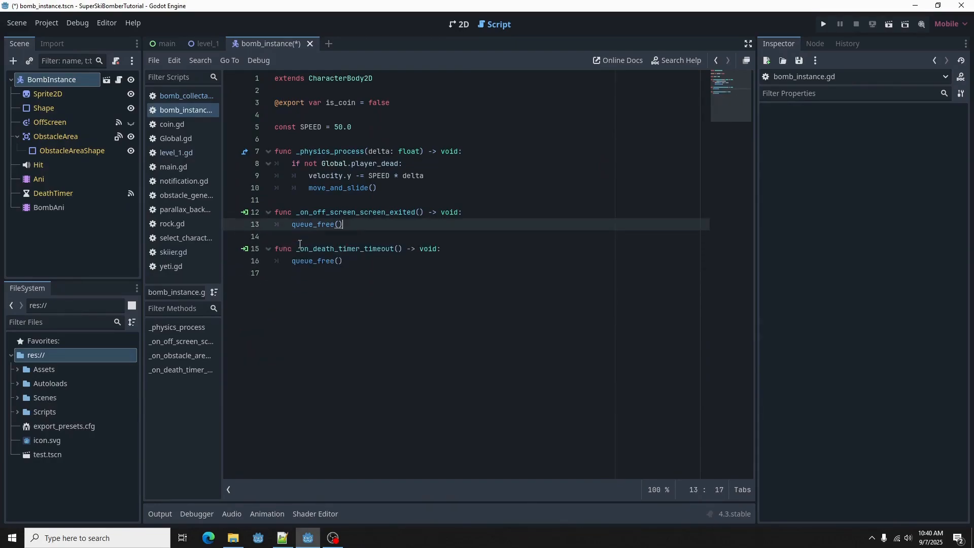
Save the scene, then add a play_bomb_sound() function containing a comment line and pass below _physics_process in bomb_instance.gd
left_click(281, 141)
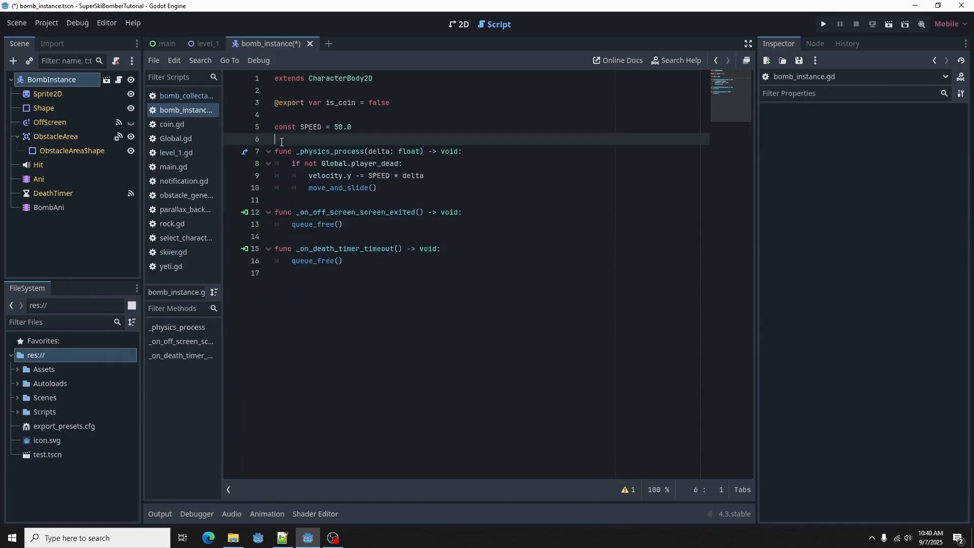
key("ctrl+s")
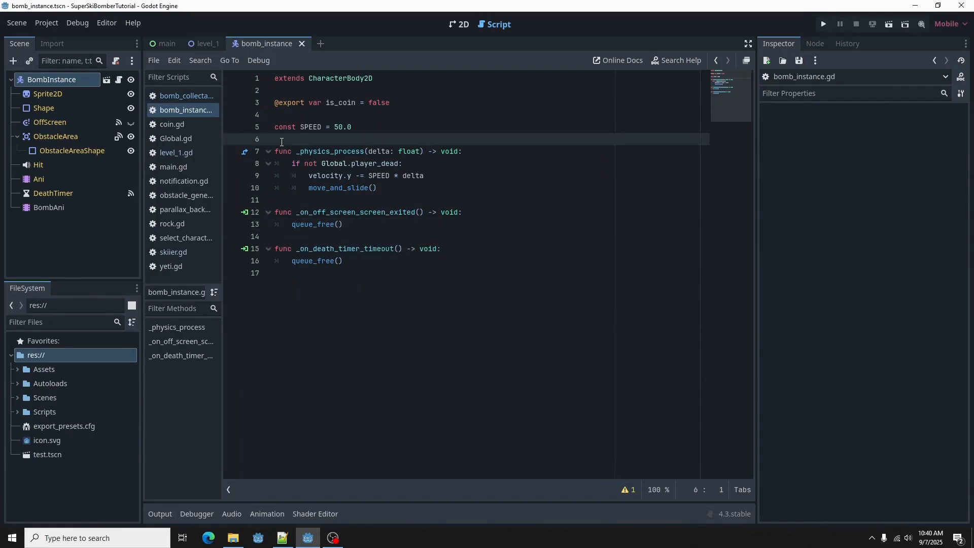
left_click(283, 198)
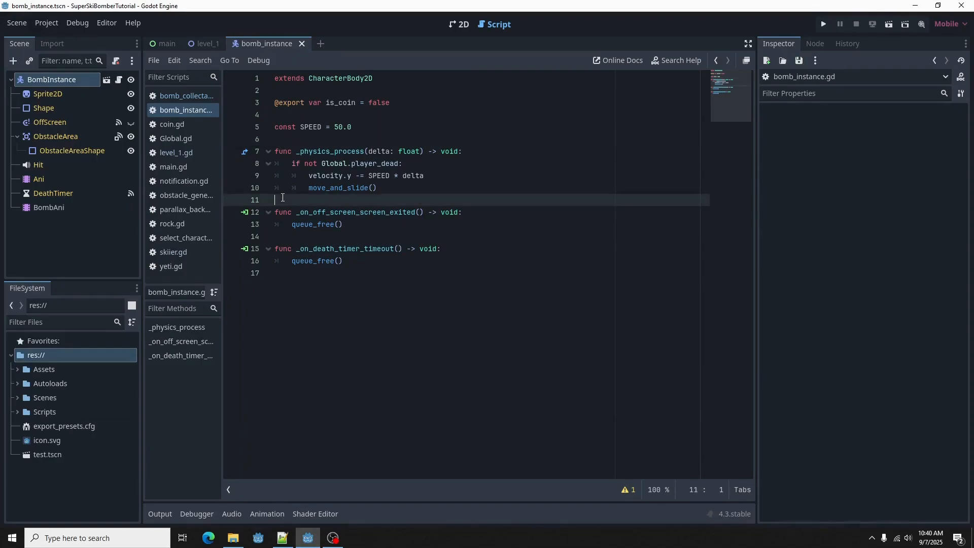
key("Return")
key("Return")
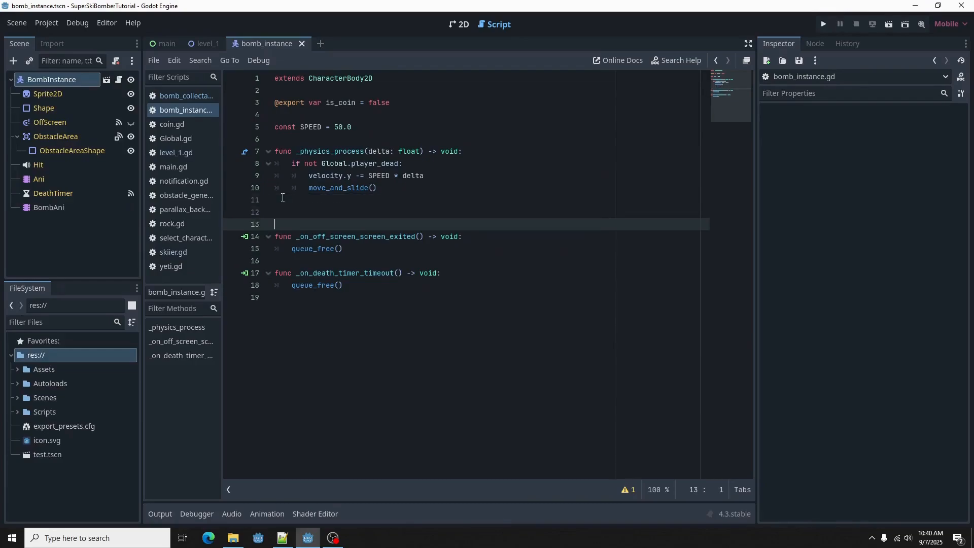
key("Up")
type("f")
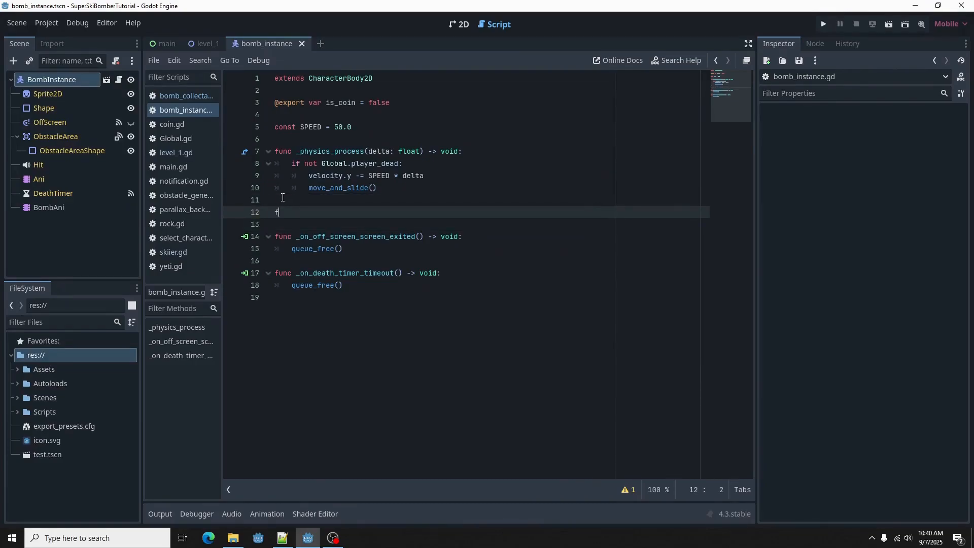
type("unc play_bomb_sound():")
key("Return")
type("#")
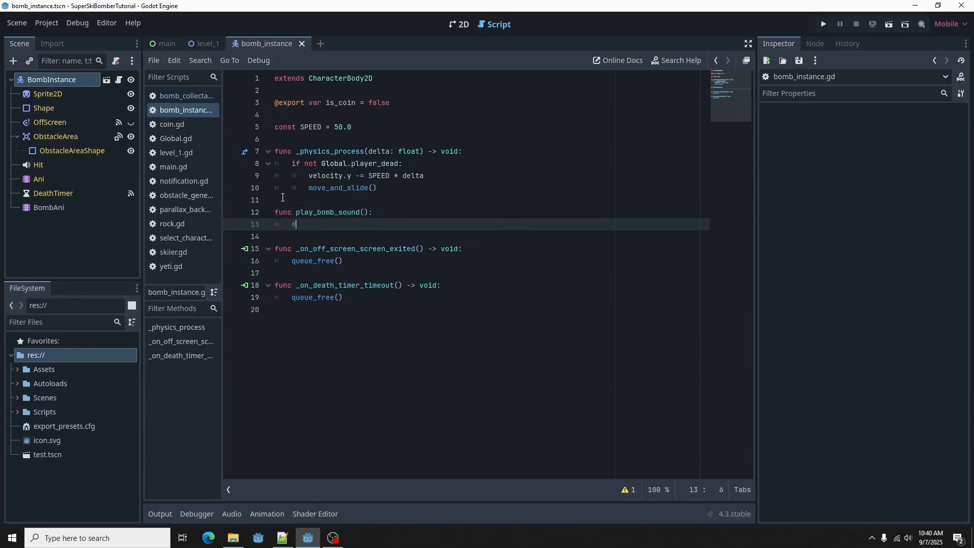
key("Return")
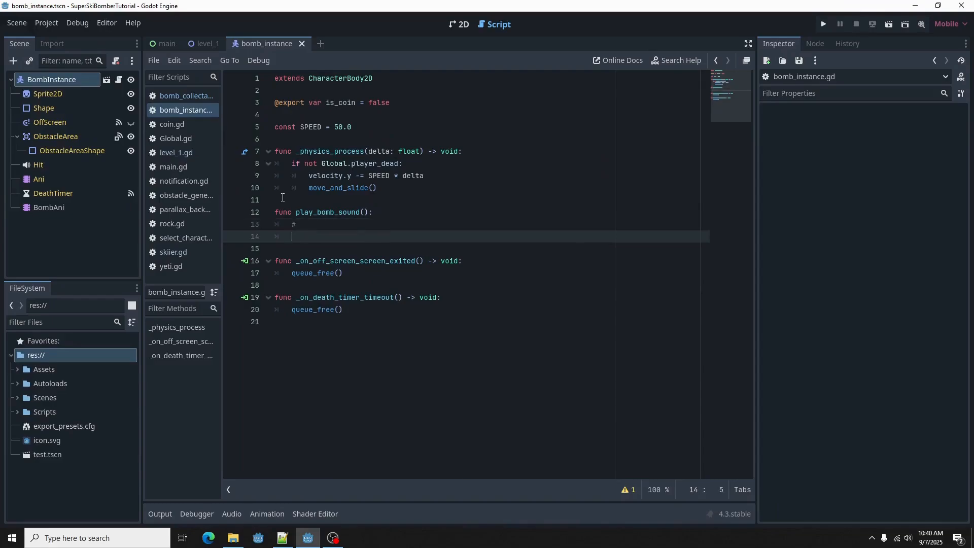
type("pass")
Complete the comment above pass as "# SoundController.play_explode()" and save the script
key("Up")
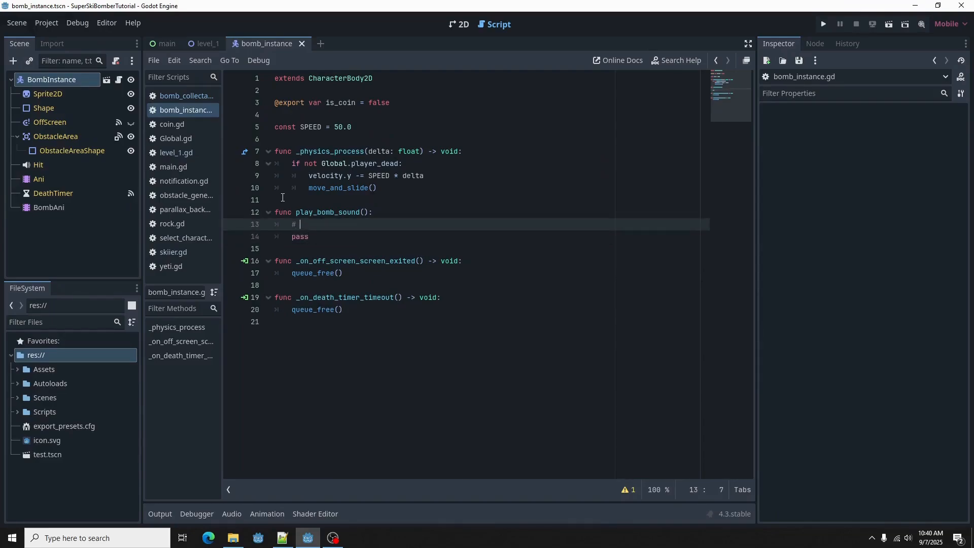
type("SoundContra")
type("ller.play")
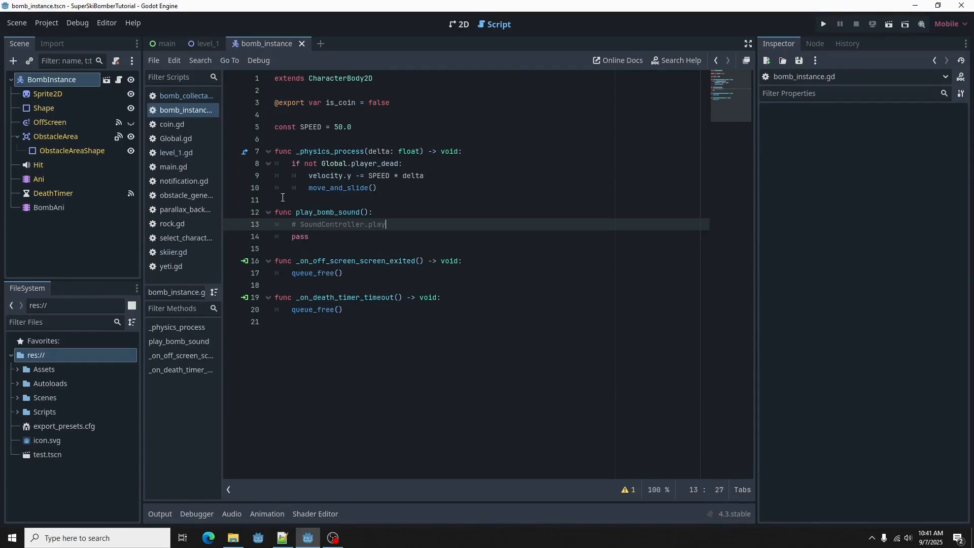
type("_explode(")
key("ctrl+s")
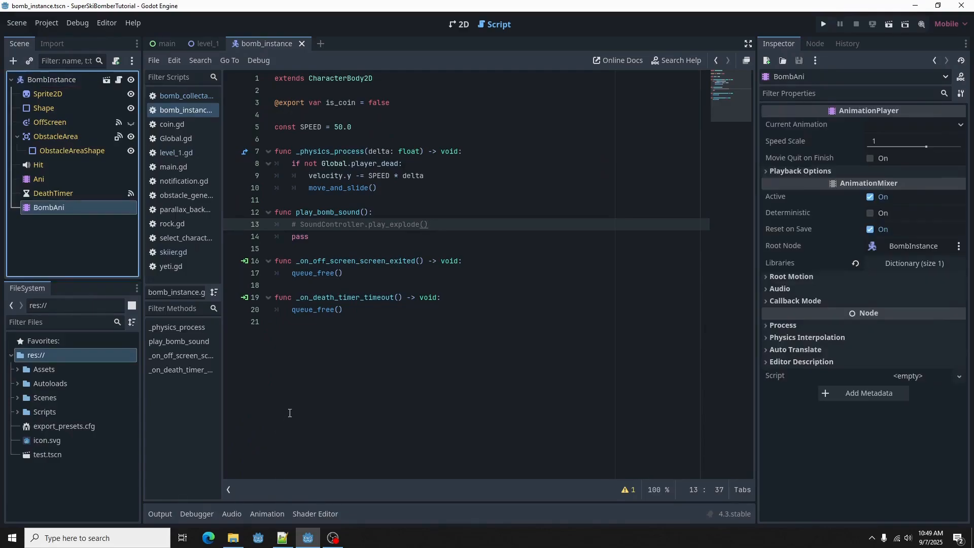
Reopen BombAni's Explode animation and add a call method track for the DeathTimer node
left_click(268, 514)
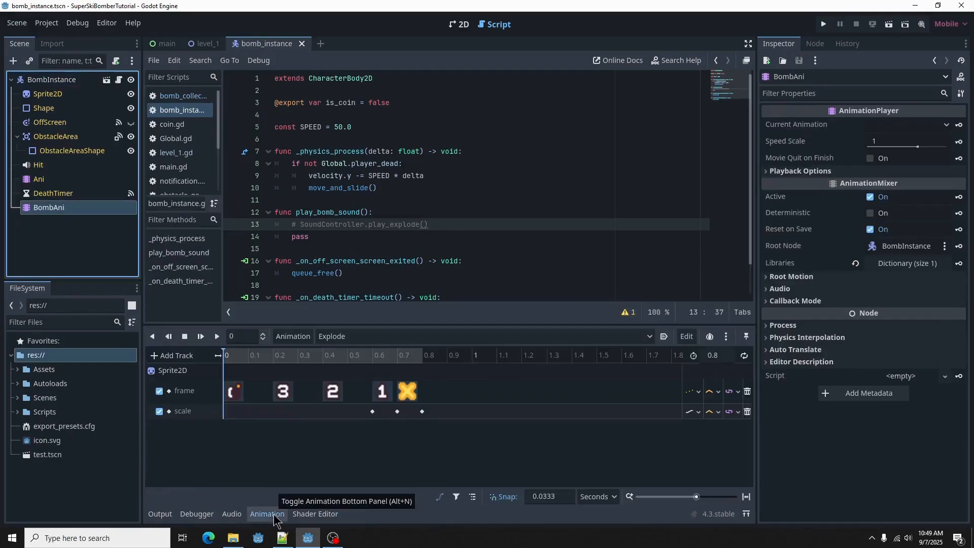
left_click(158, 358)
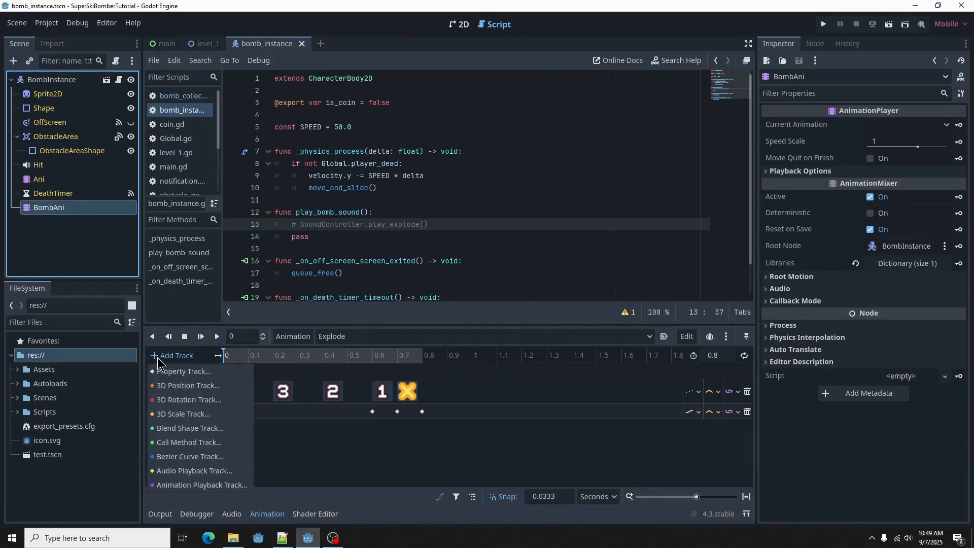
left_click(175, 442)
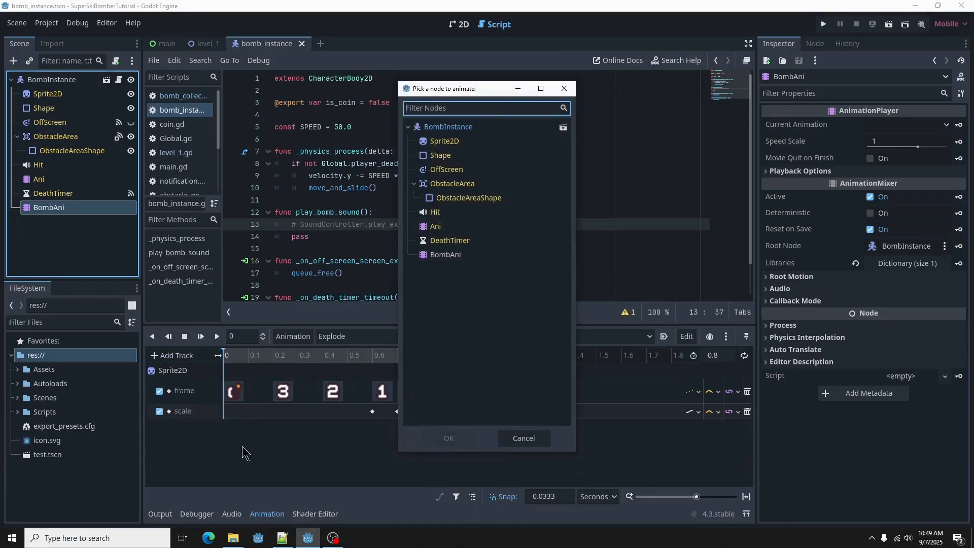
left_click(449, 242)
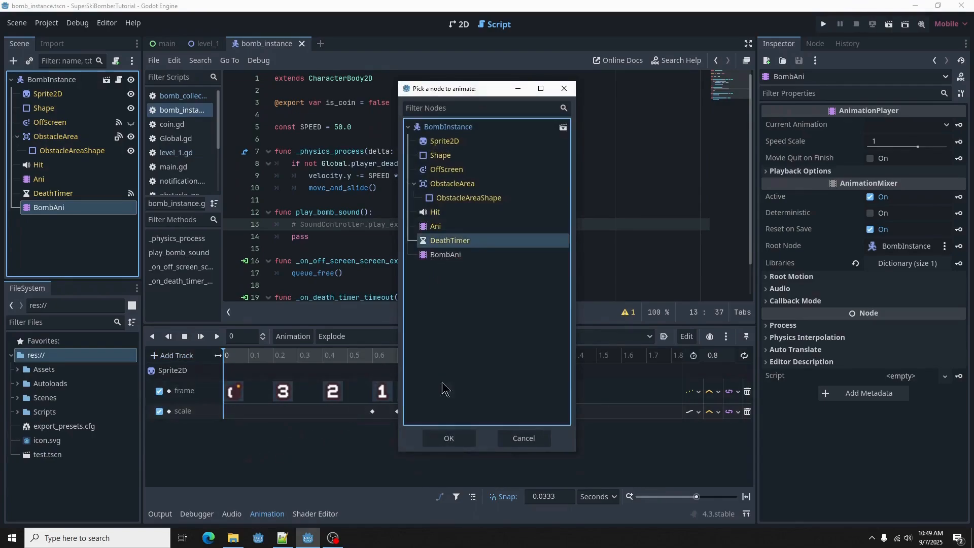
left_click(445, 449)
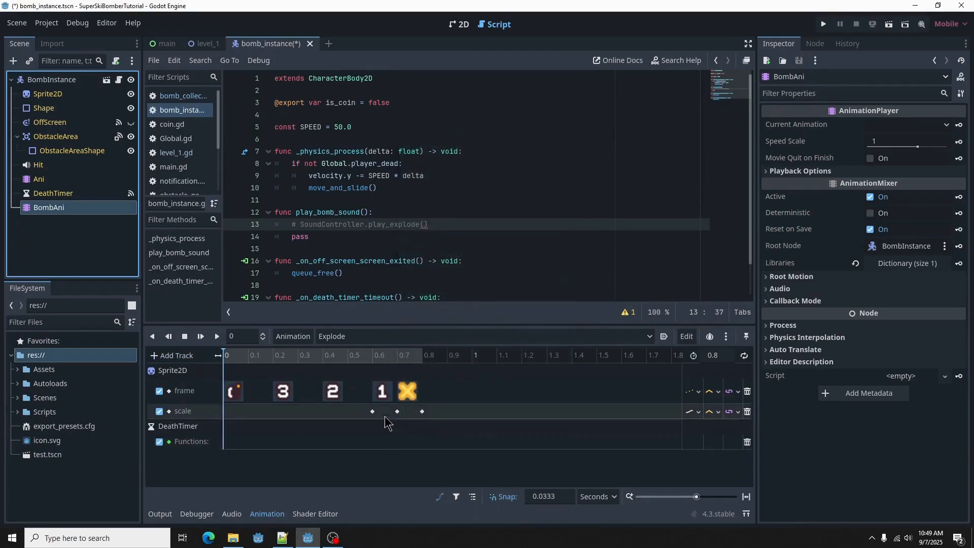
Insert a key at 0.5 s on the DeathTimer functions track that calls the timer's start method
left_click(348, 356)
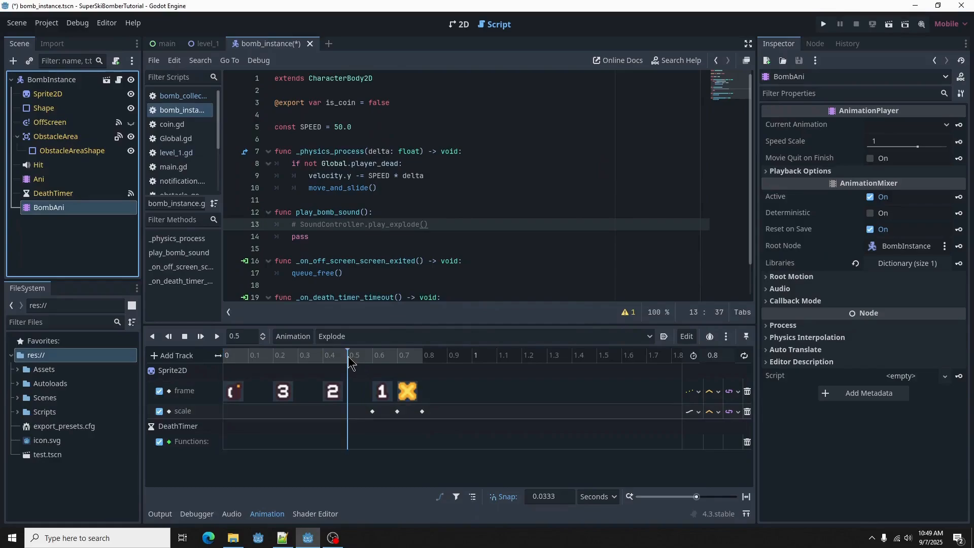
right_click(350, 452)
left_click(359, 456)
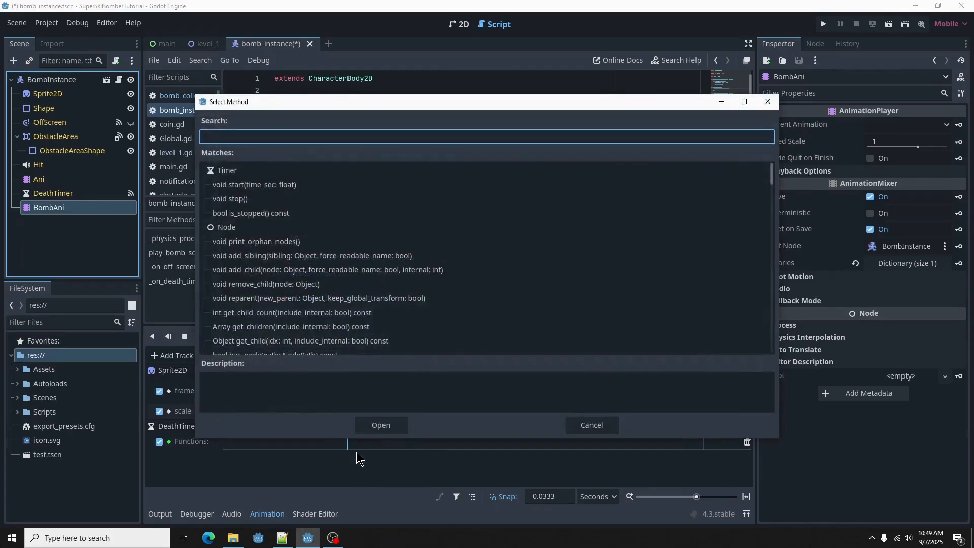
left_click(238, 186)
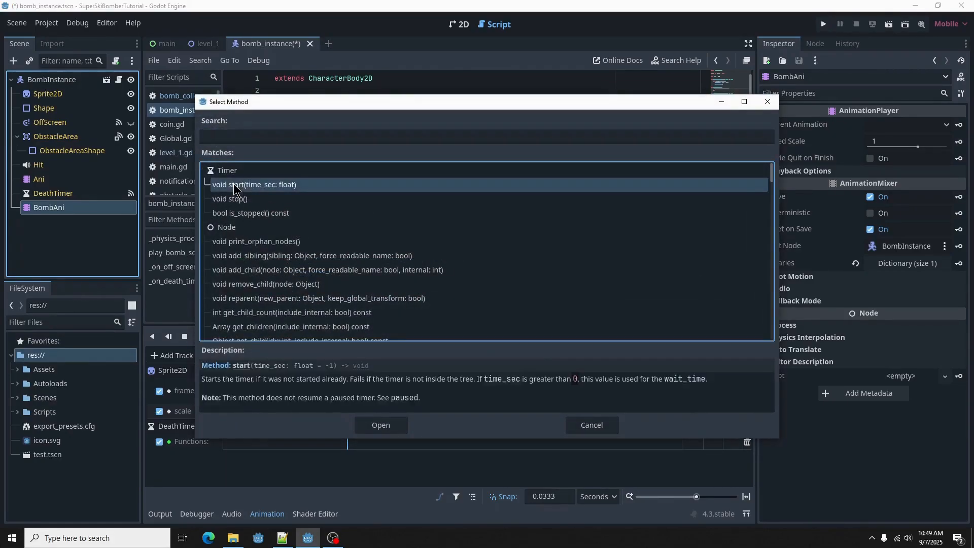
left_click(398, 429)
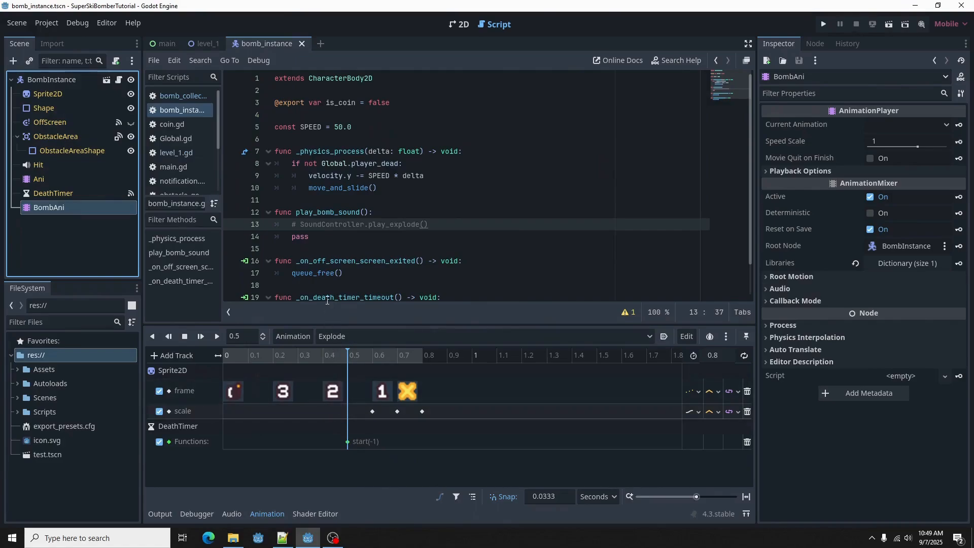
Enlarge the animation editor and add a call method track for the BombInstance root node to the Explode animation
left_click_drag(347, 325, 354, 272)
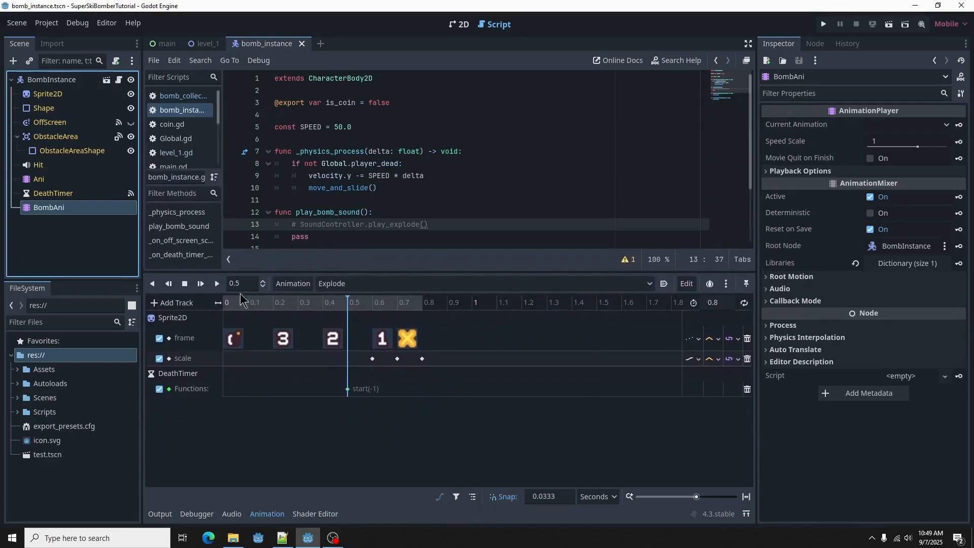
left_click(195, 305)
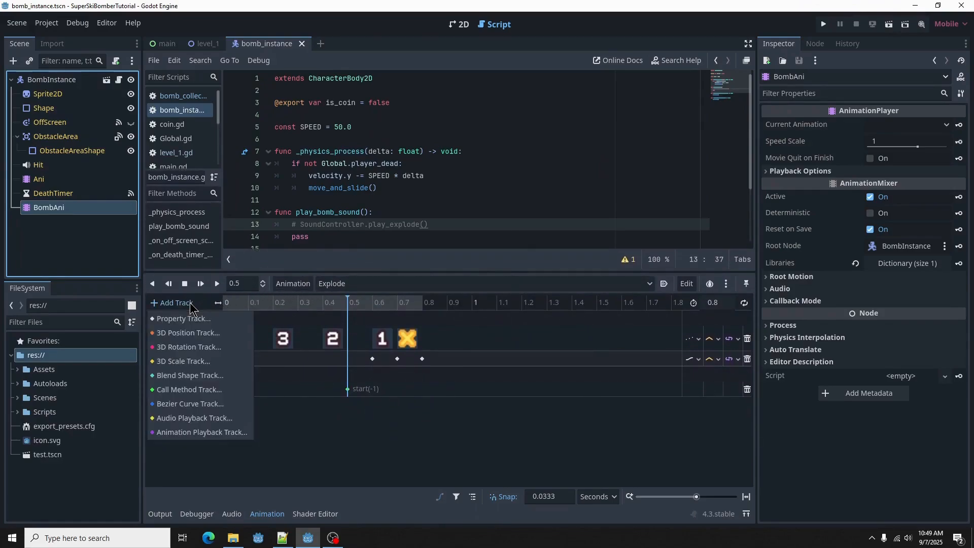
left_click(191, 391)
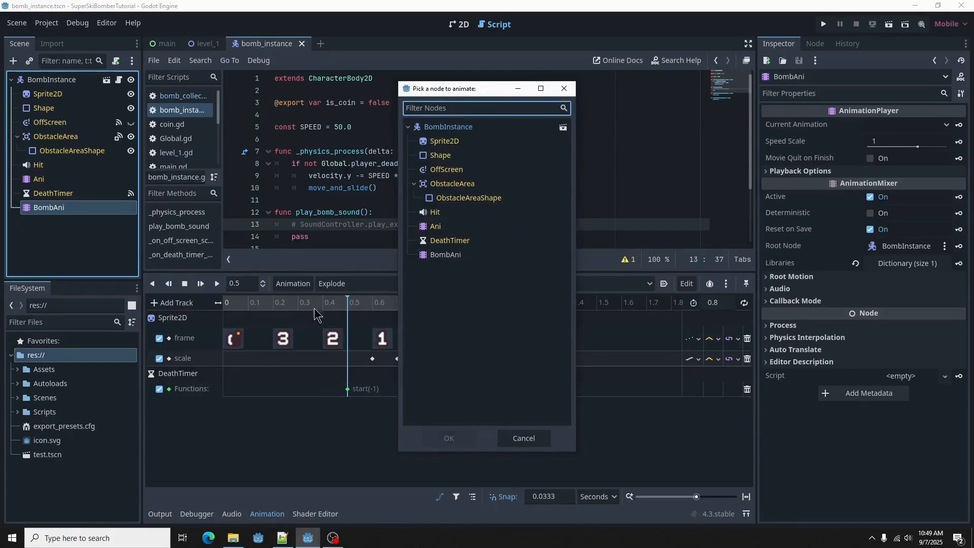
left_click(457, 128)
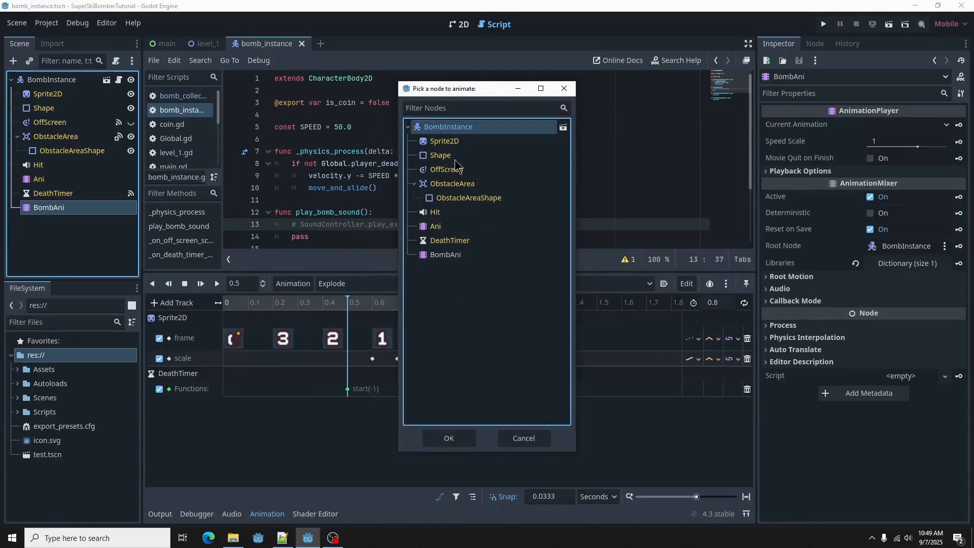
left_click(469, 435)
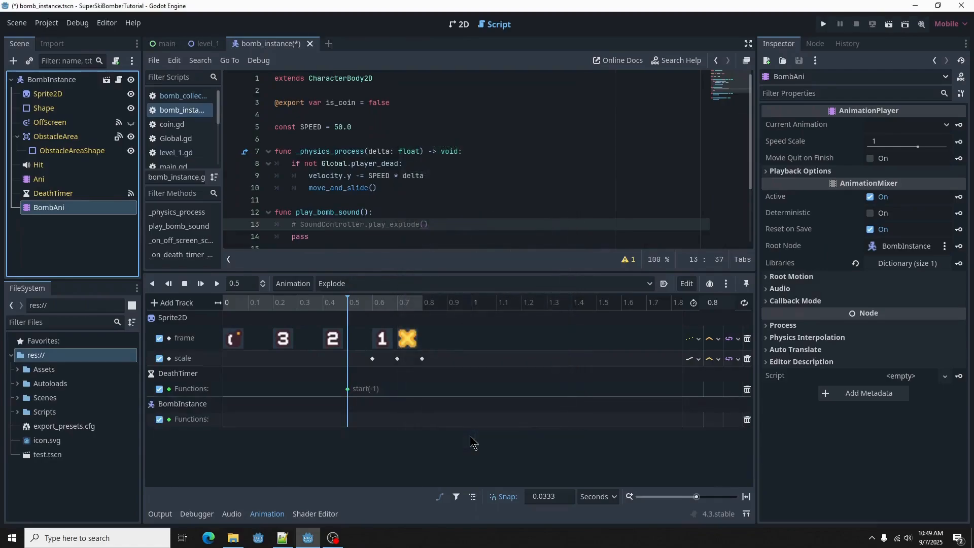
Insert a key at 0.7 s on the BombInstance functions track that calls play_bomb_sound()
left_click(397, 306)
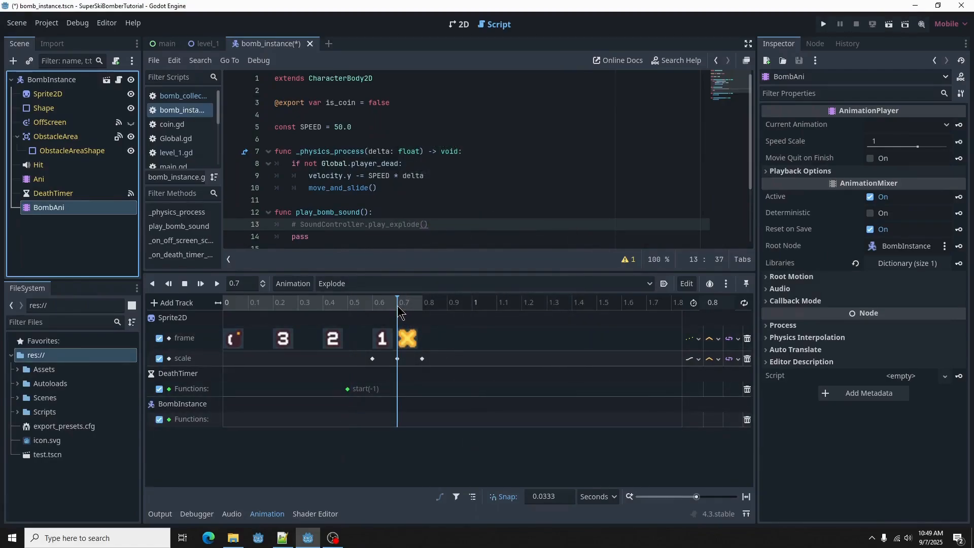
right_click(399, 426)
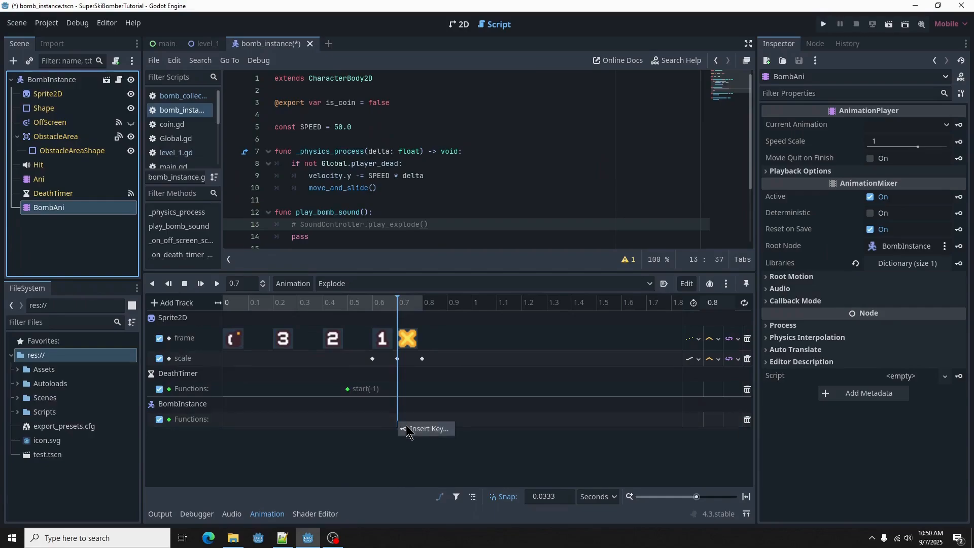
left_click(408, 429)
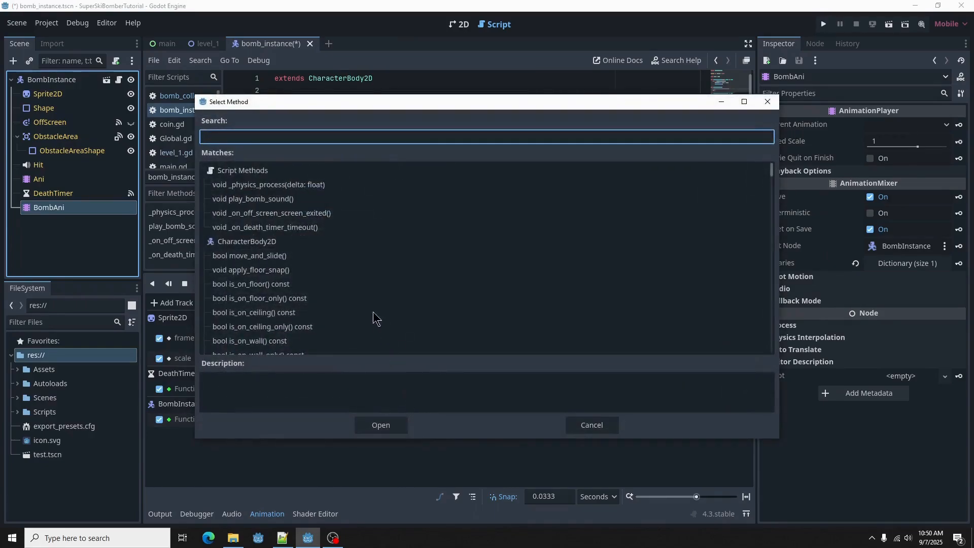
left_click(271, 203)
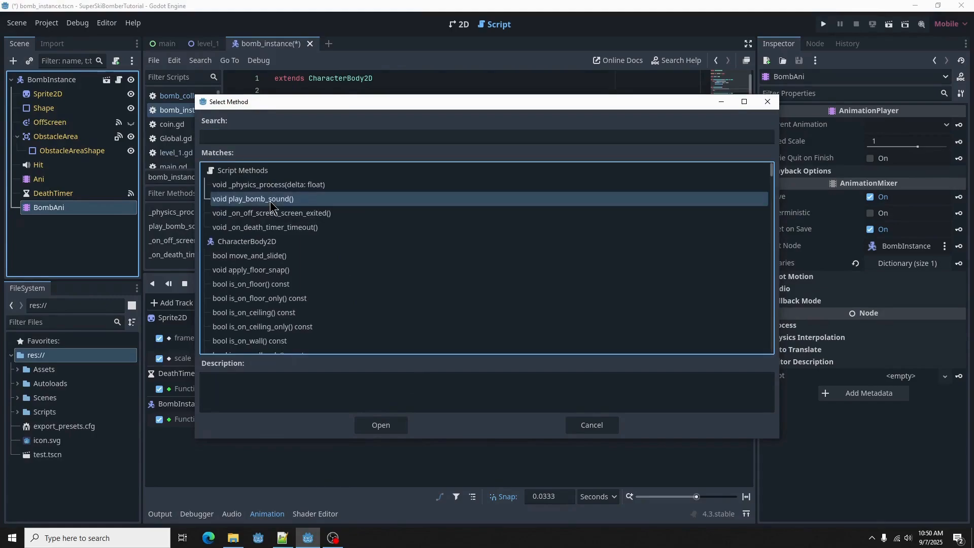
left_click(381, 426)
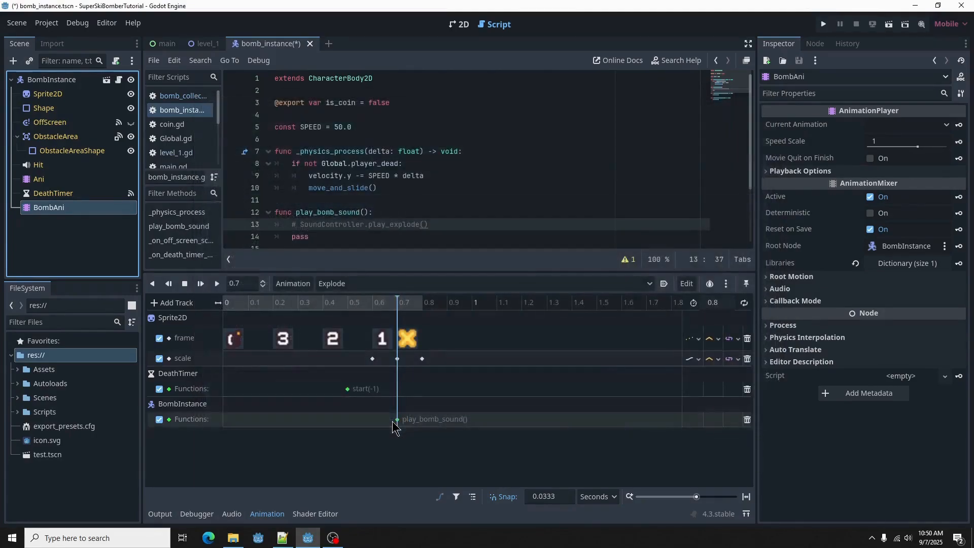
Set the Explode animation to autoplay on load and save the bomb_instance scene
left_click(382, 212)
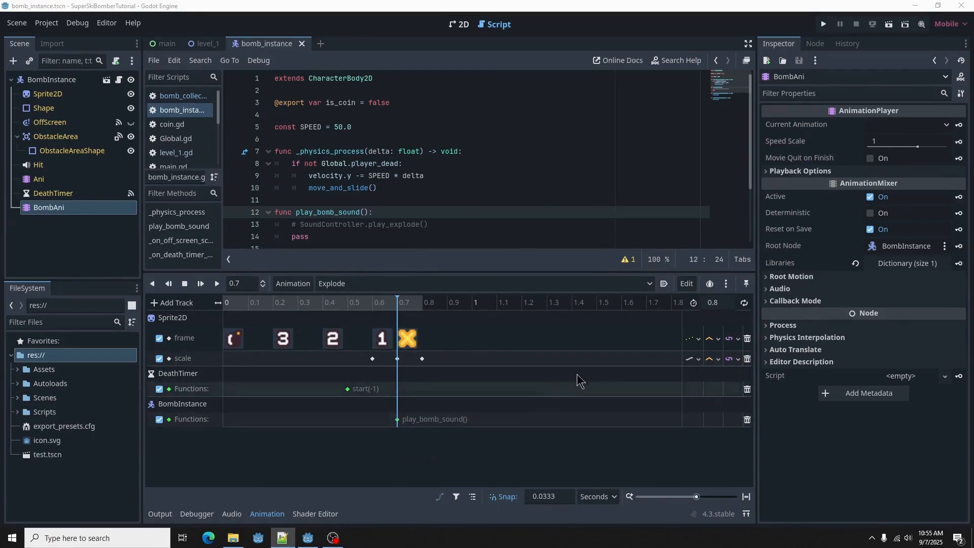
left_click(664, 284)
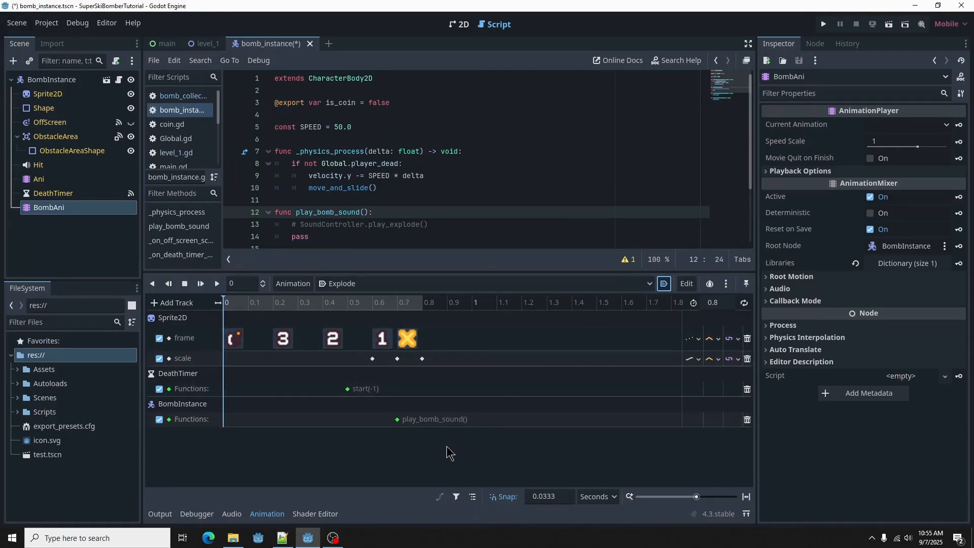
key("ctrl+s")
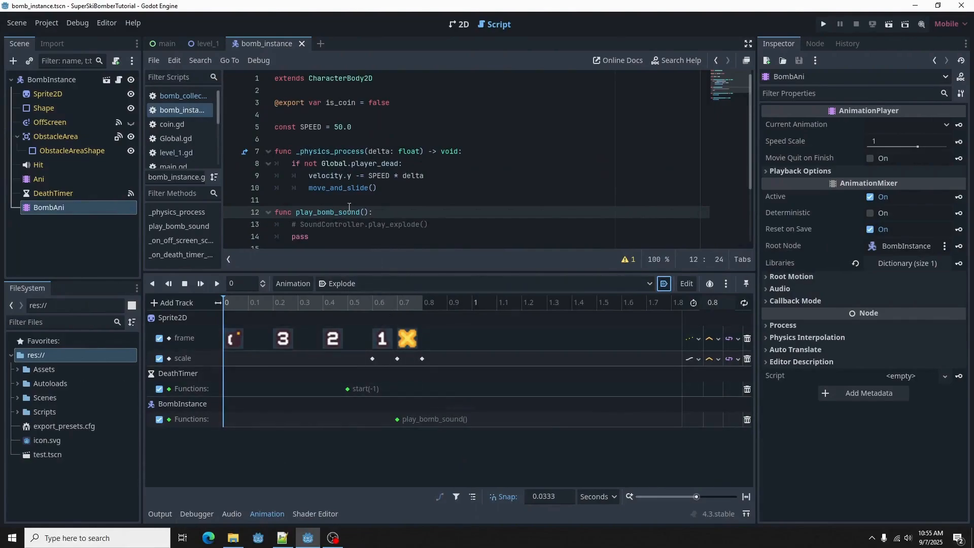
Switch to the level_1 scene in the 2D view and collapse the animation editor
left_click(203, 43)
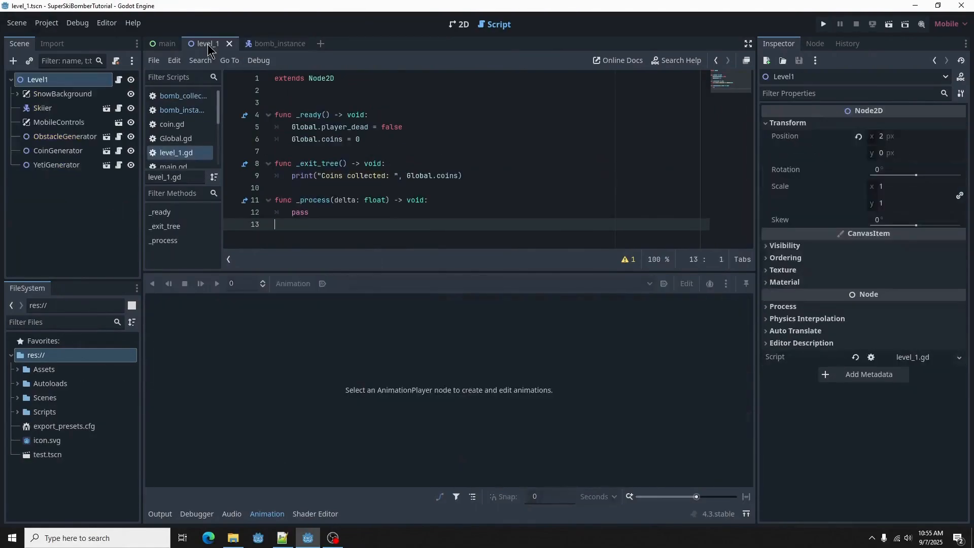
left_click(460, 24)
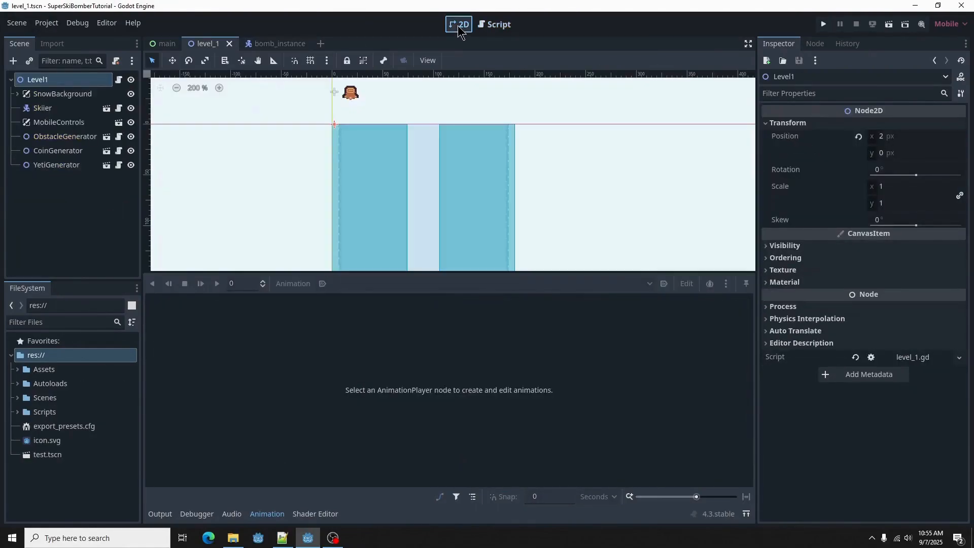
left_click(267, 514)
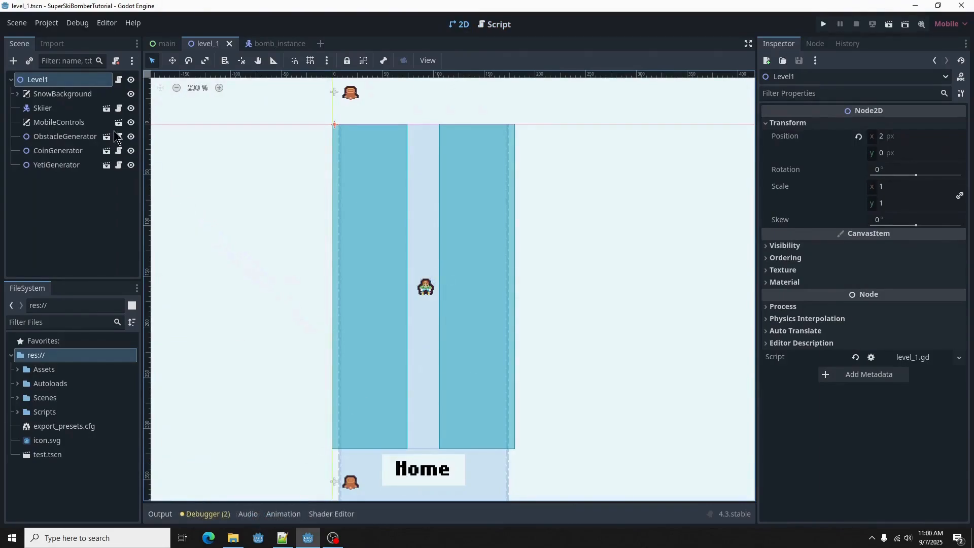
Instantiate the obstacle_generator scene as a child of Level1 and rename the new node BombTest
left_click(29, 61)
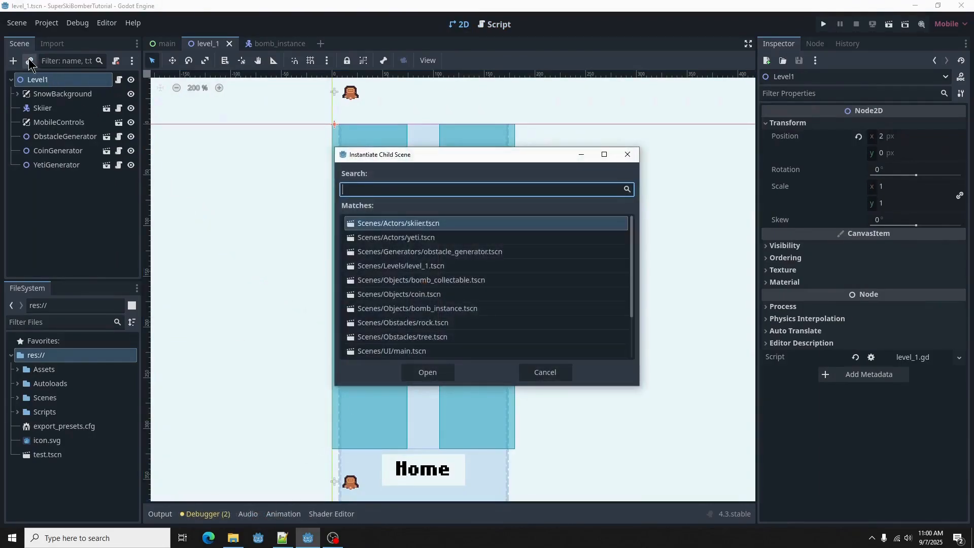
type("obst")
key("Return")
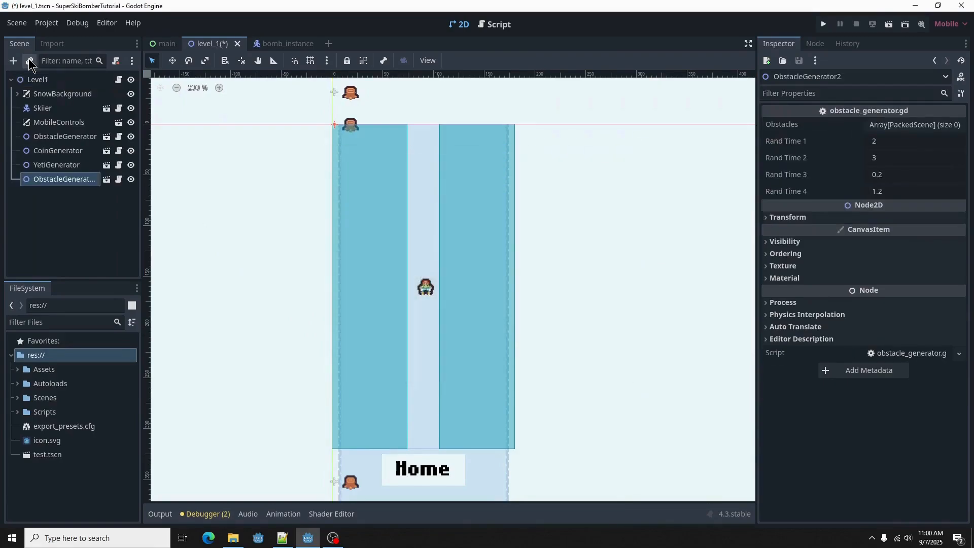
double_click(66, 181)
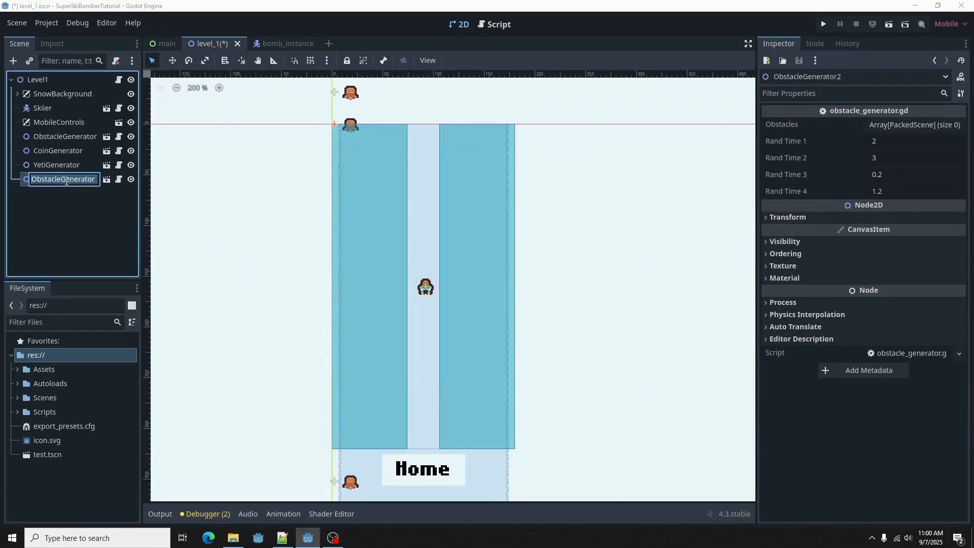
type("BombTest")
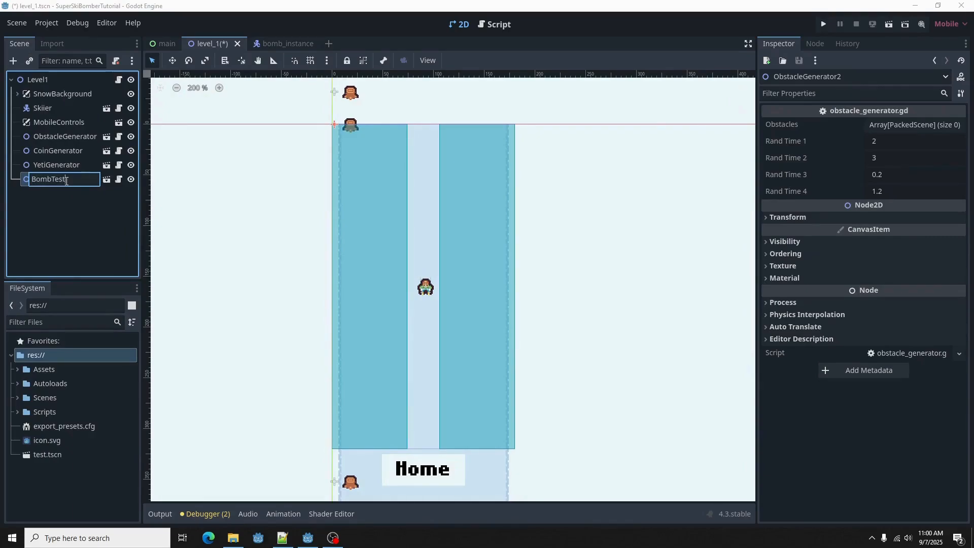
key("Return")
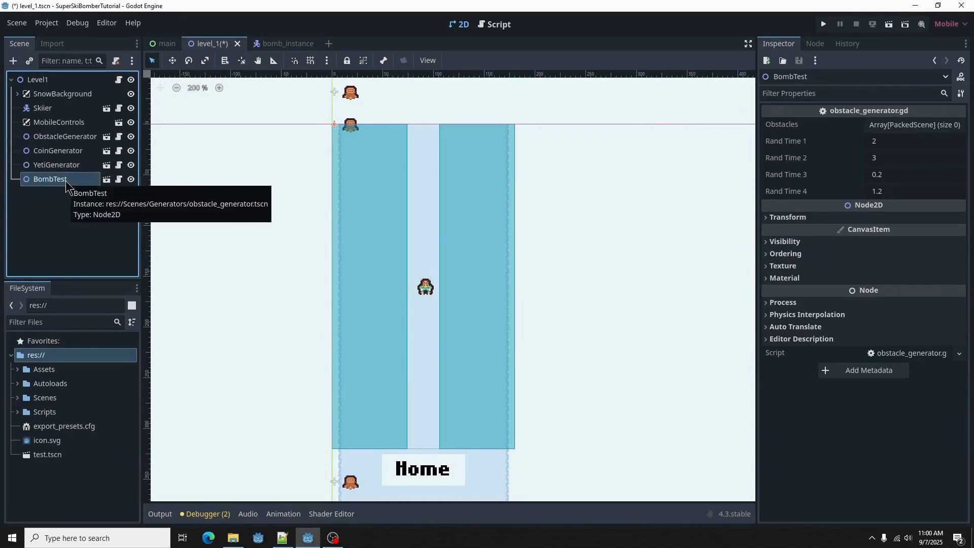
Set the BombTest node's vertical position to 248 px so it sits in the lower part of the level
left_click(799, 220)
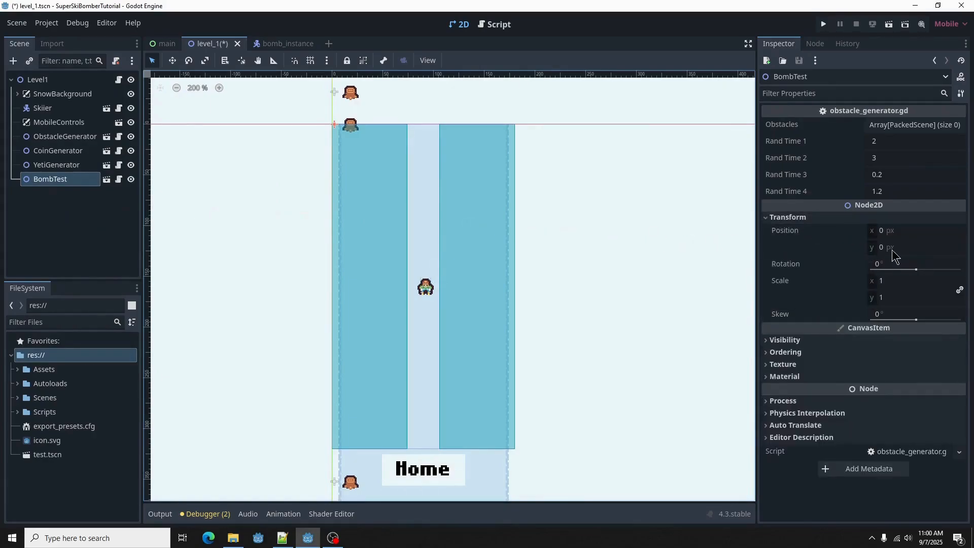
left_click(915, 248)
type("280")
key("Return")
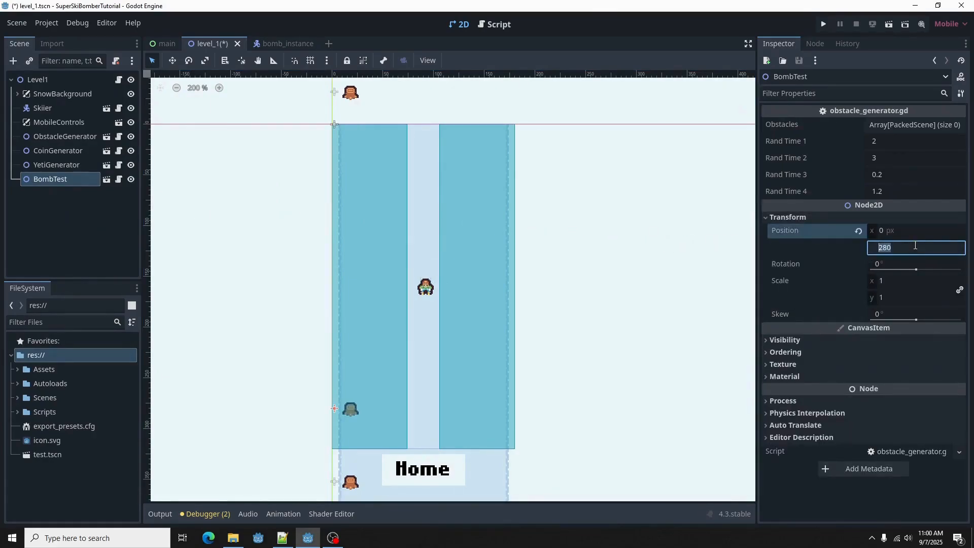
left_click(916, 246)
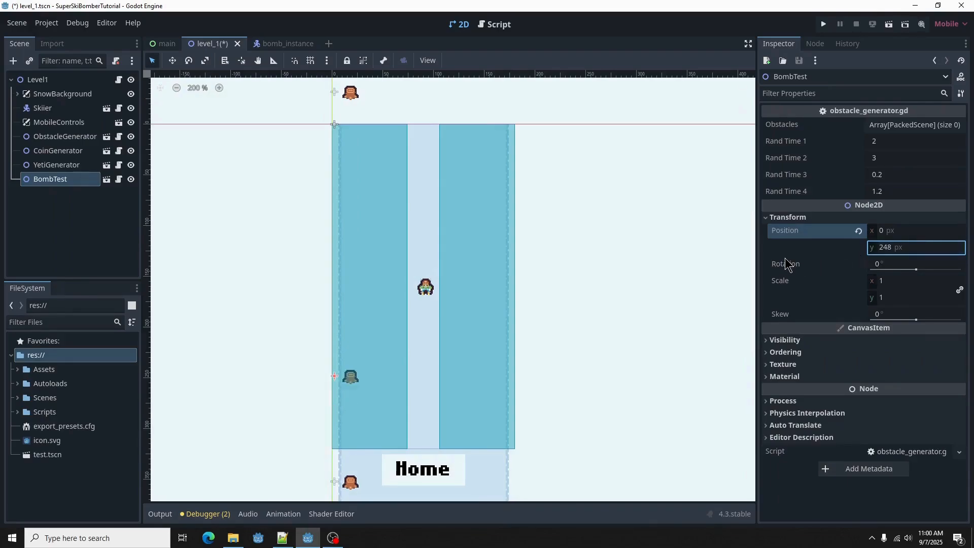
Add one element to BombTest's Obstacles array and load bomb_instance.tscn into it
left_click(903, 126)
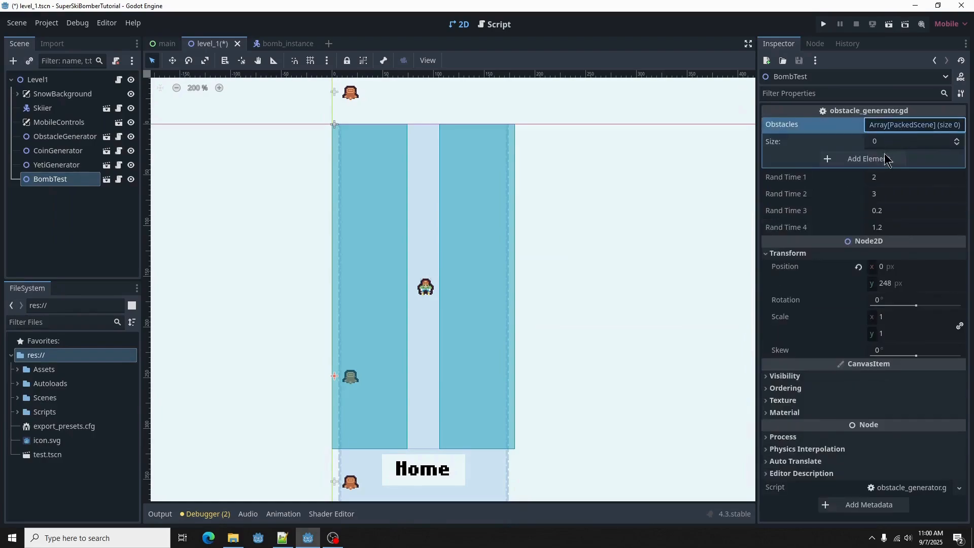
left_click(887, 160)
left_click(884, 160)
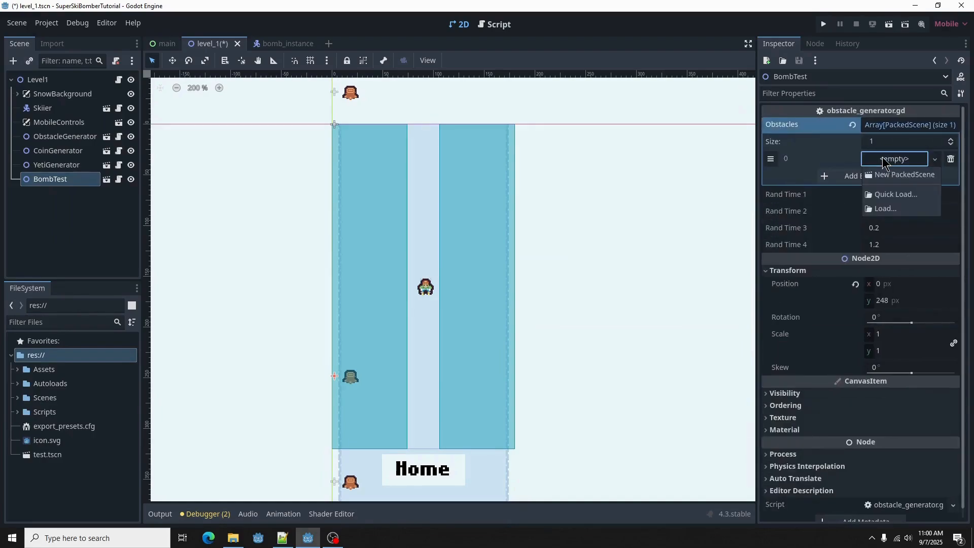
left_click(883, 195)
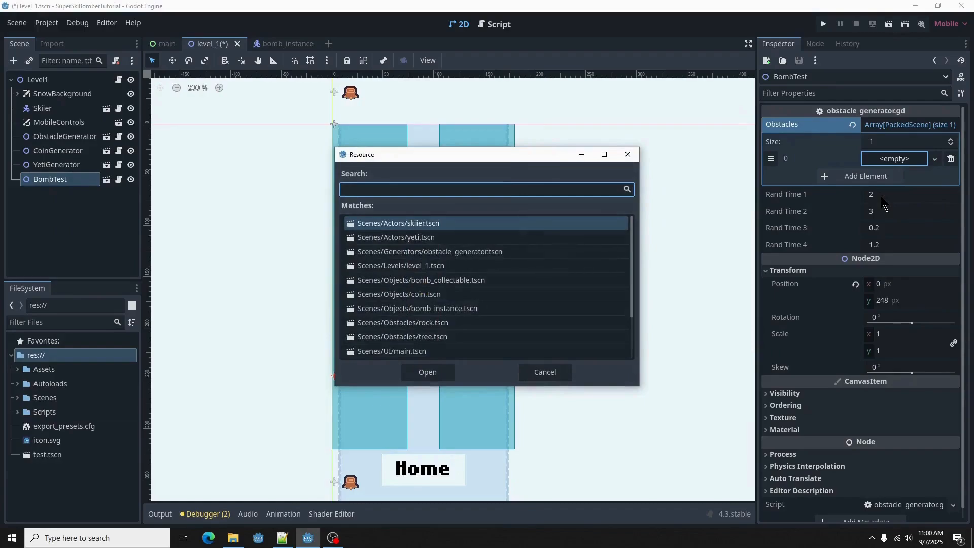
type("bom")
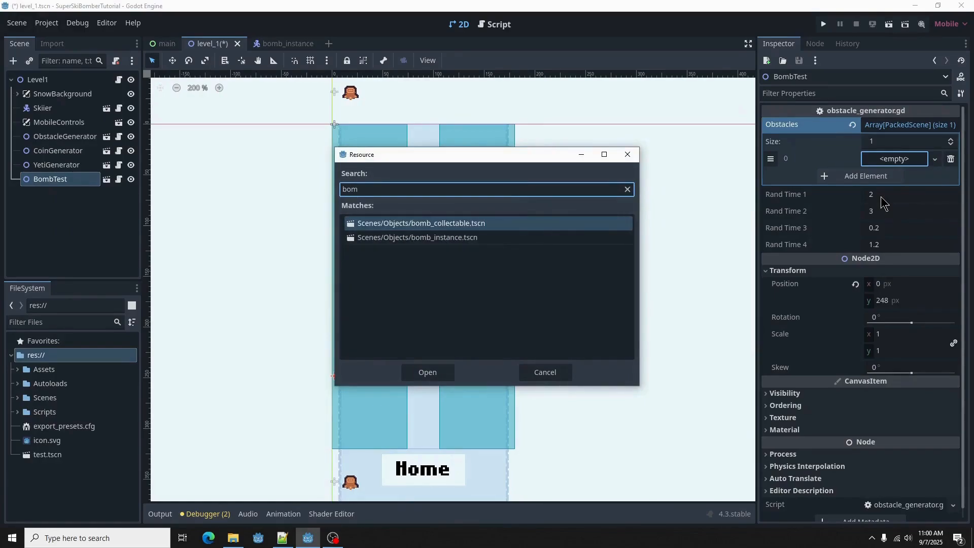
key("Down")
key("Return")
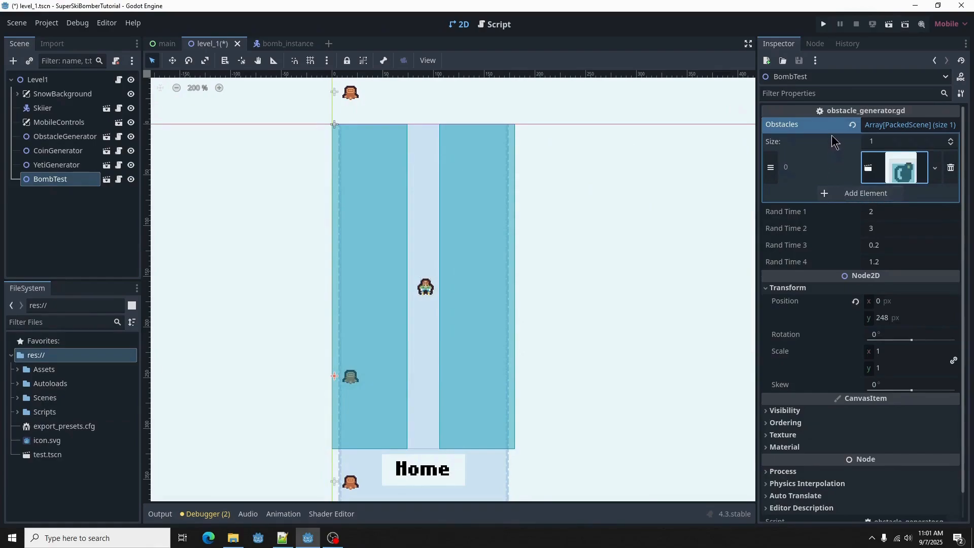
Run the level_1 scene and steer the skier from side to side to check the spawned bombs' countdown and explosion
left_click(889, 24)
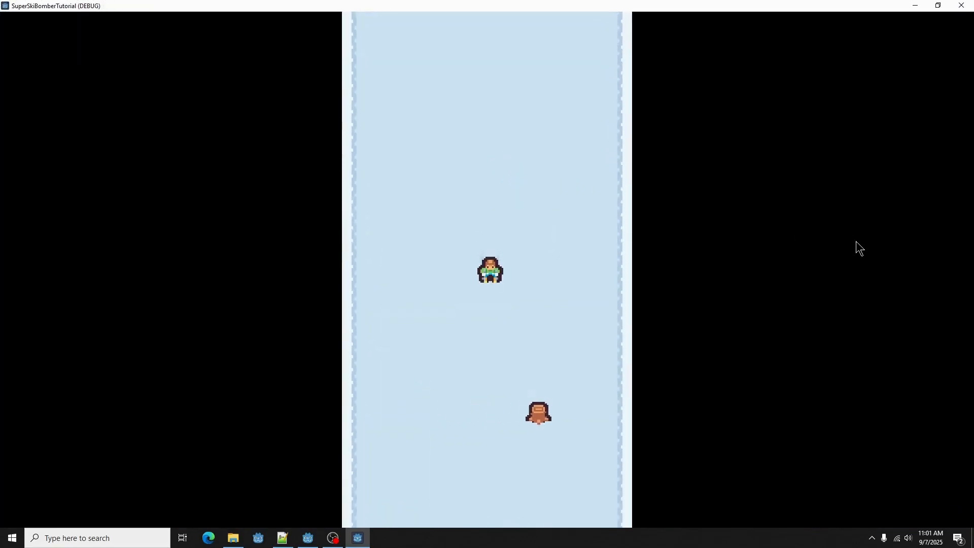
key("Right")
key("Left")
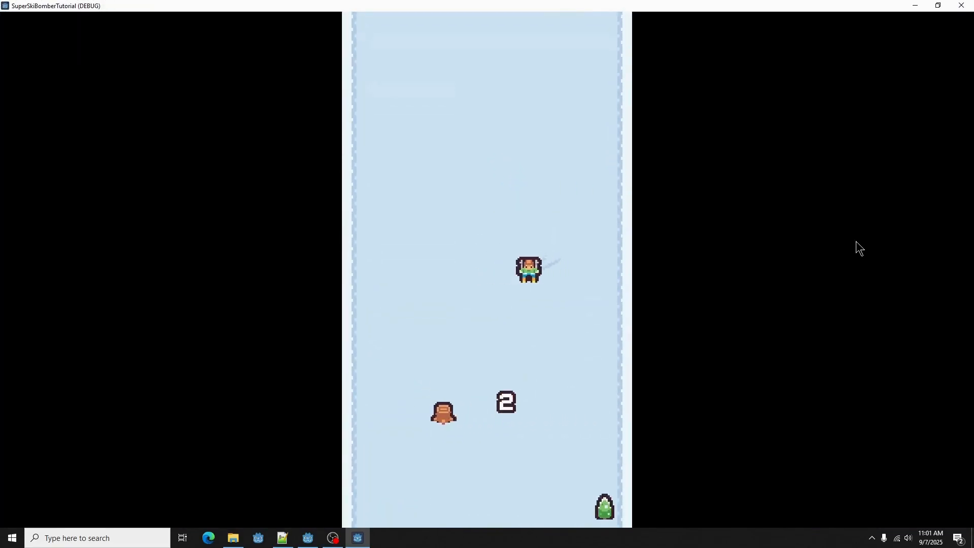
key("Right")
key("Left")
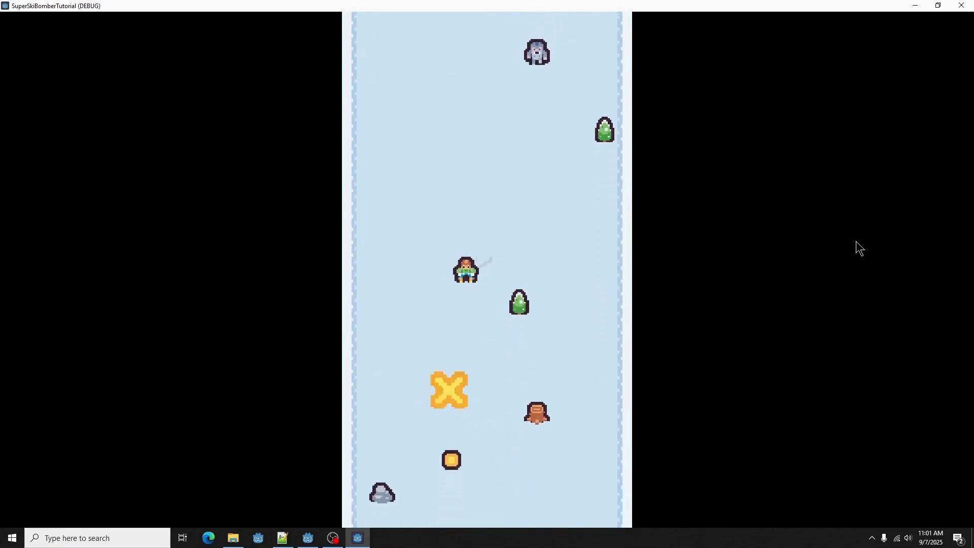
key("Right")
key("Left")
key("Right")
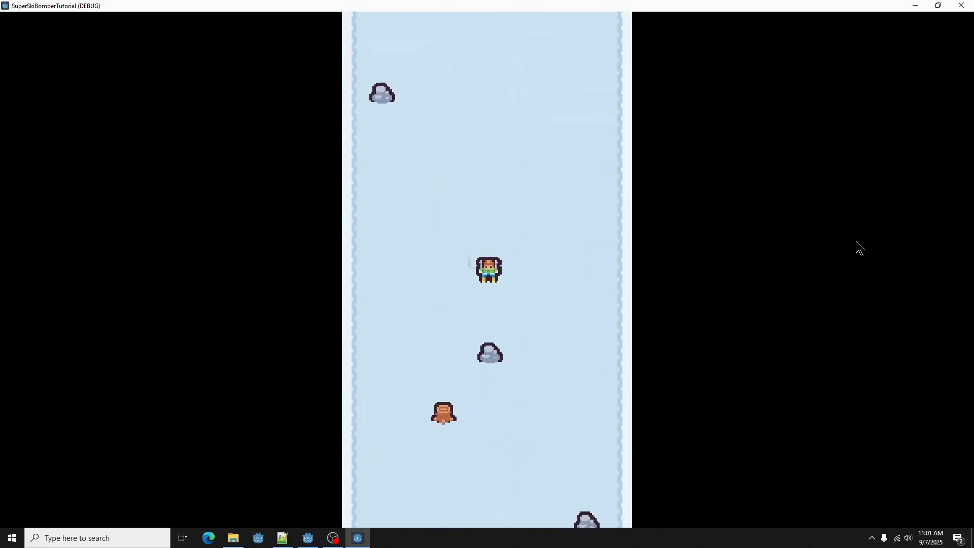